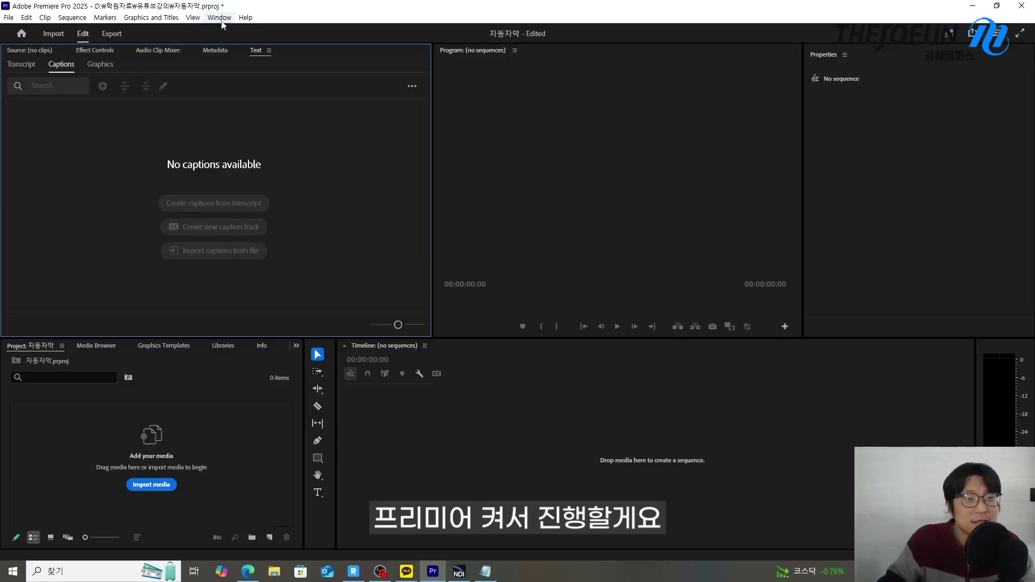
Reset the Editing workspace to its saved layout.
{"action": "left_click", "coordinate": [220, 18]}
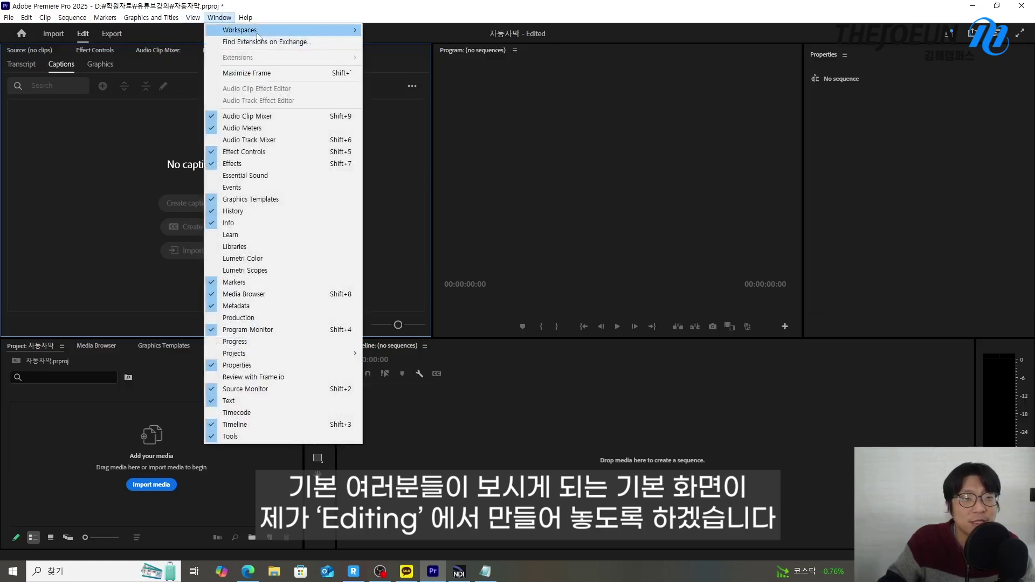
{"action": "mouse_move", "coordinate": [243, 30]}
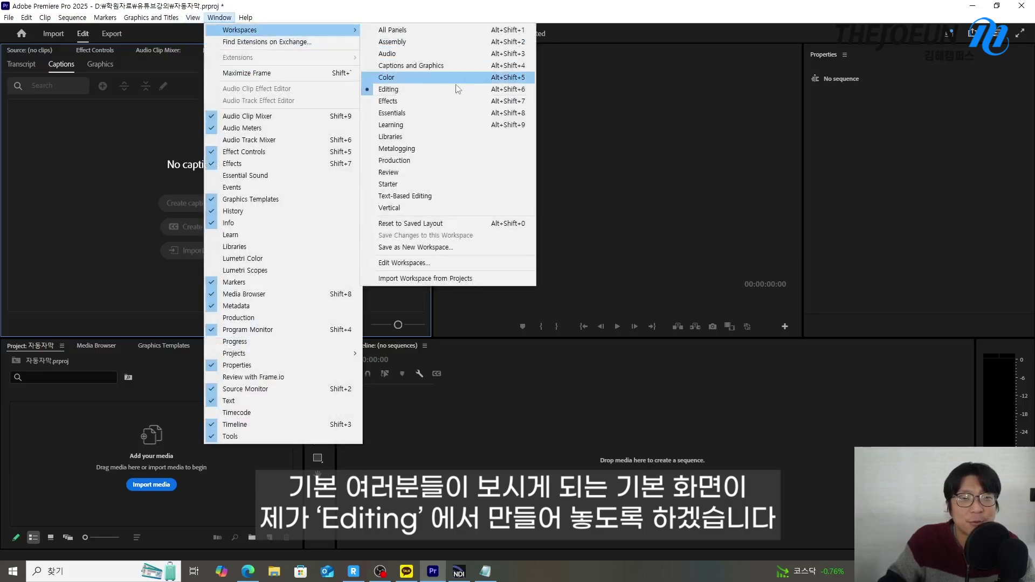
{"action": "left_click", "coordinate": [410, 224]}
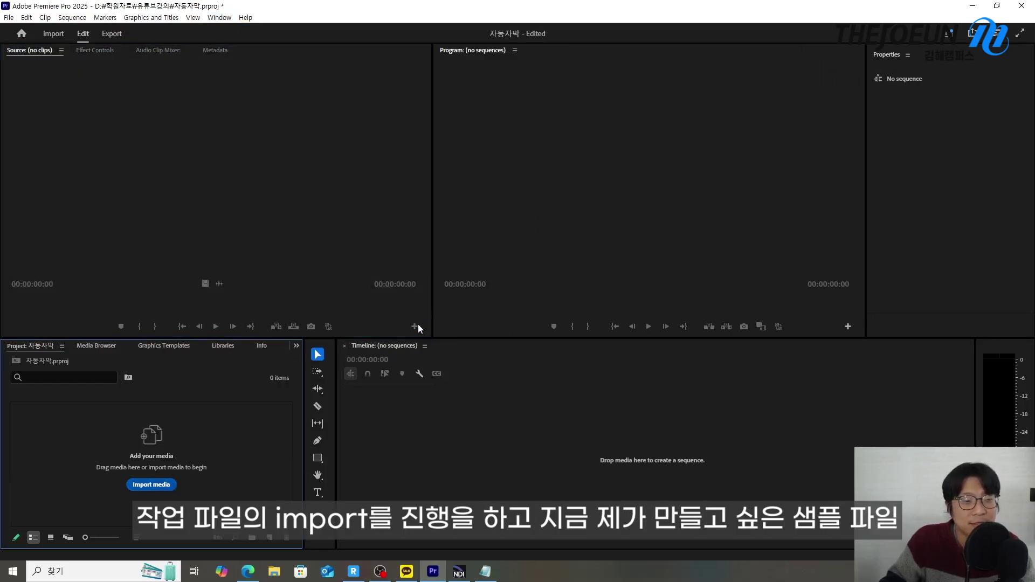
{"action": "key", "text": "ctrl+i"}
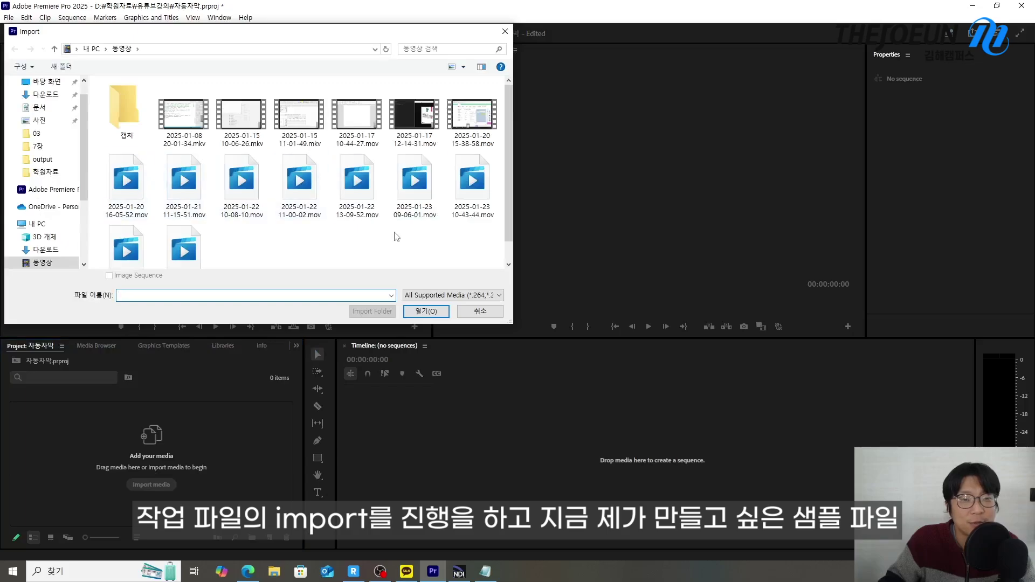
{"action": "left_click", "coordinate": [168, 253]}
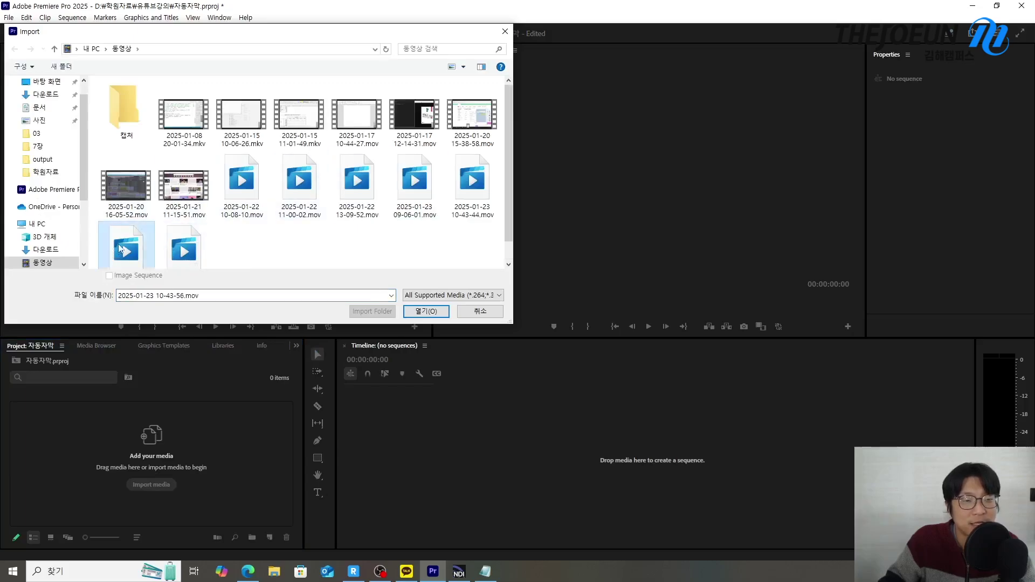
{"action": "left_click", "coordinate": [426, 311]}
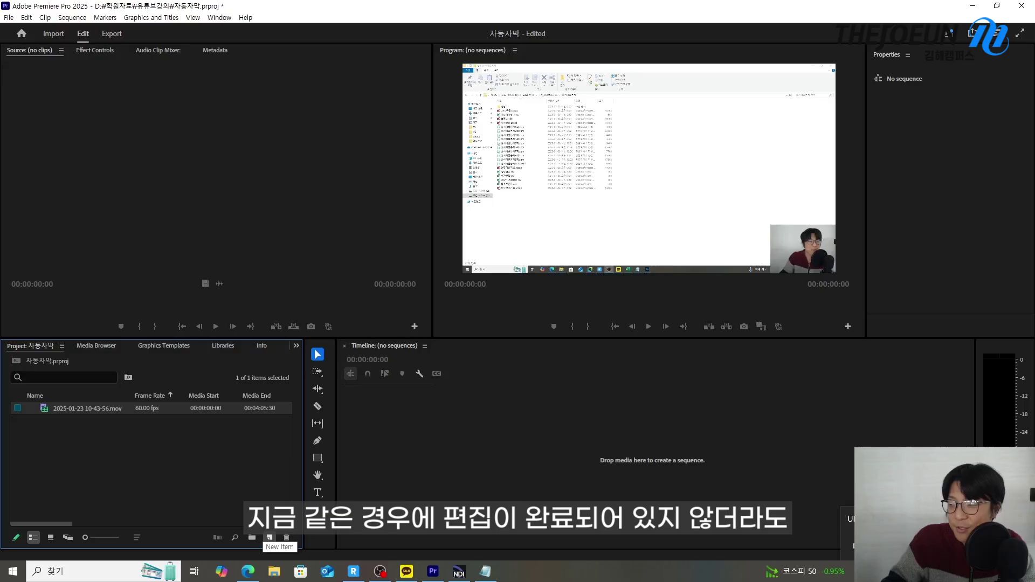
{"action": "left_click_drag", "start_coordinate": [543, 416], "coordinate": [507, 402]}
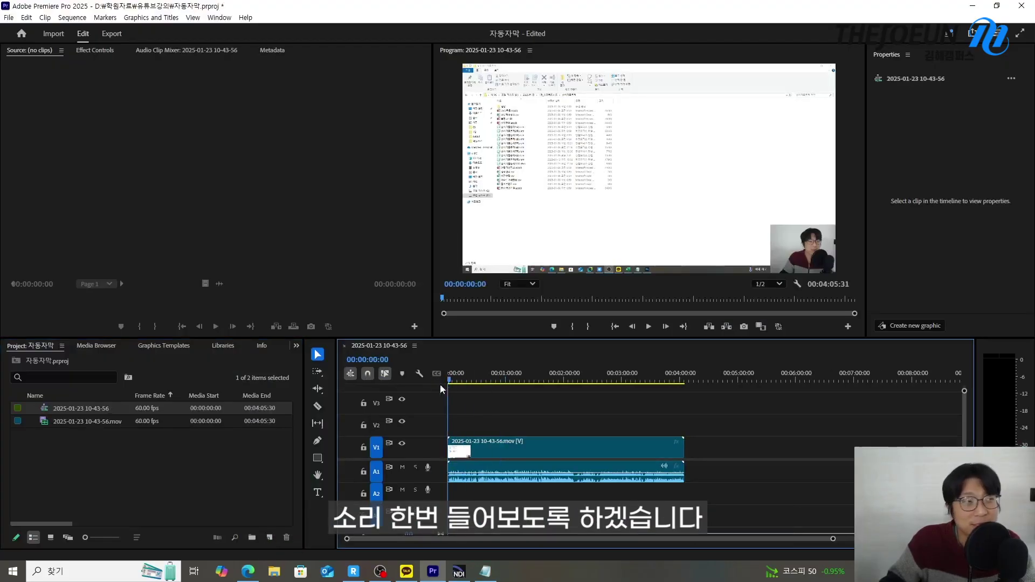
Play the opening seconds of the sequence, check where it ends, and return the playhead to the start.
{"action": "key", "text": "space"}
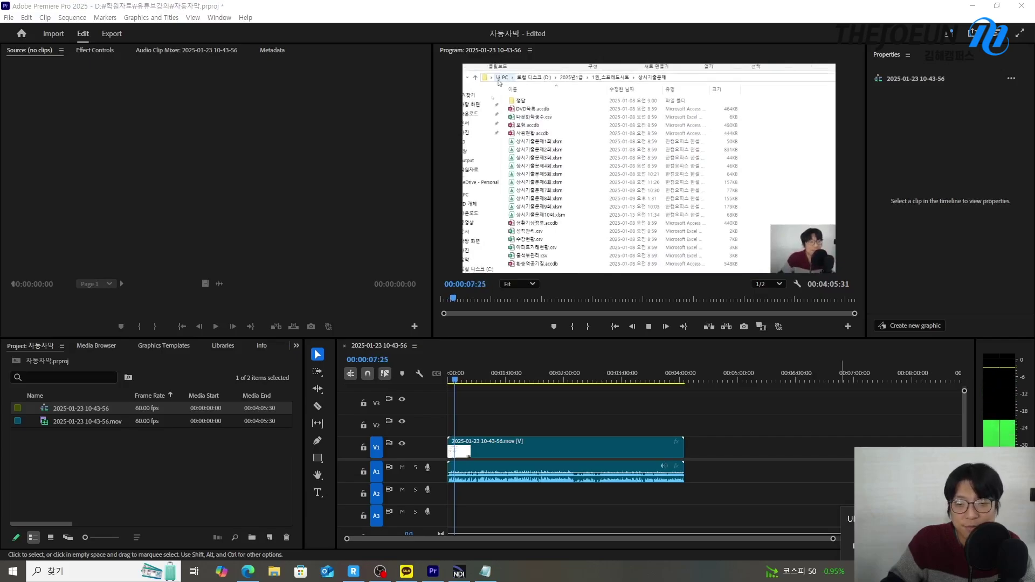
{"action": "left_click", "coordinate": [761, 446]}
{"action": "key", "text": "space"}
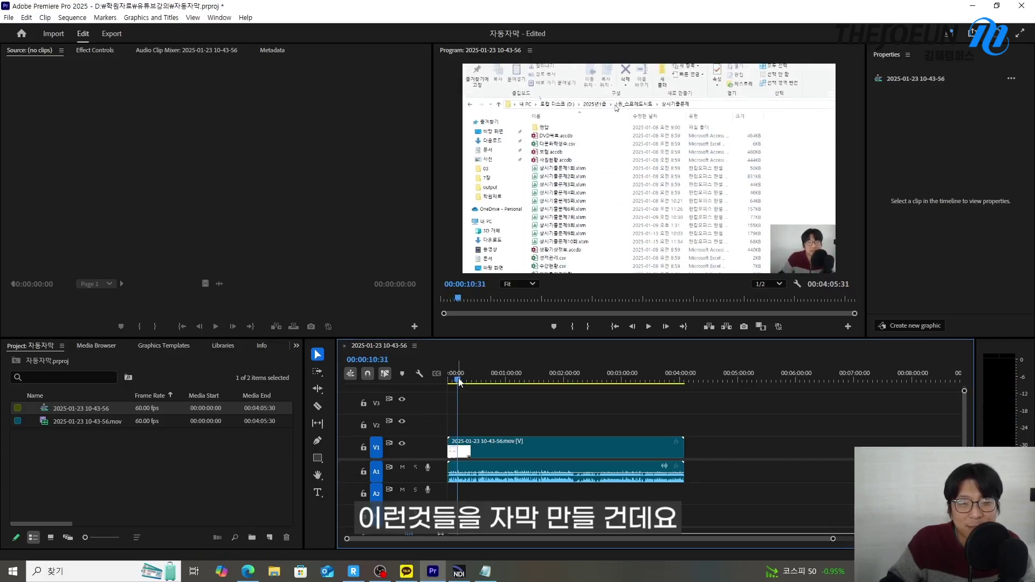
{"action": "key", "text": "End"}
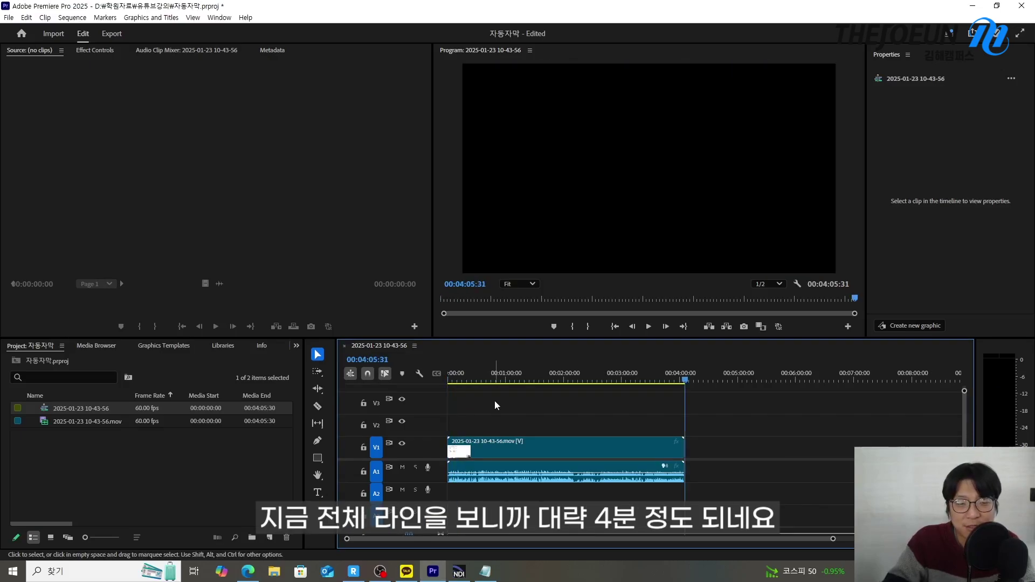
{"action": "key", "text": "Home"}
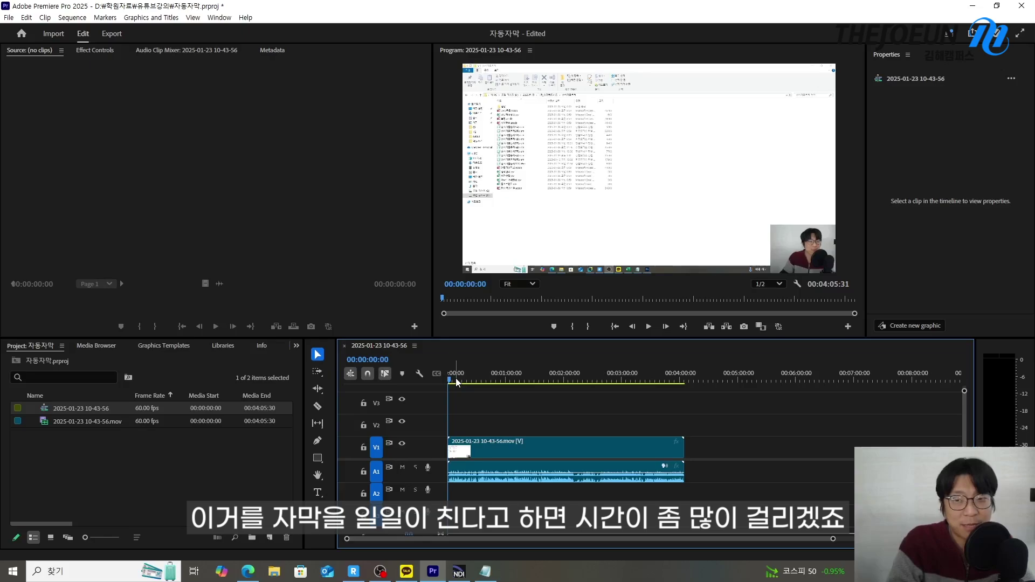
Display the Text panel in the workspace.
{"action": "left_click", "coordinate": [202, 455]}
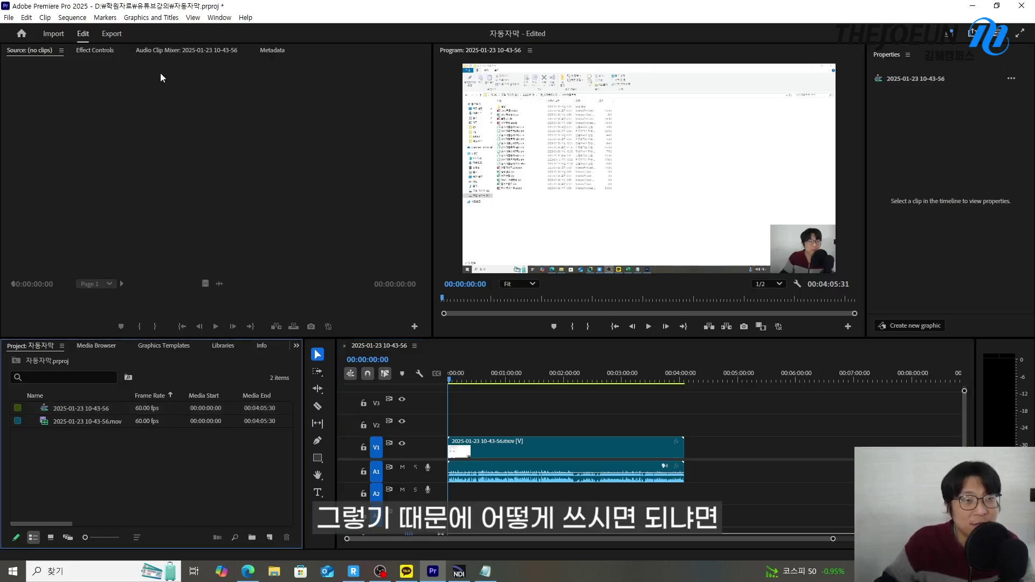
{"action": "left_click", "coordinate": [214, 18]}
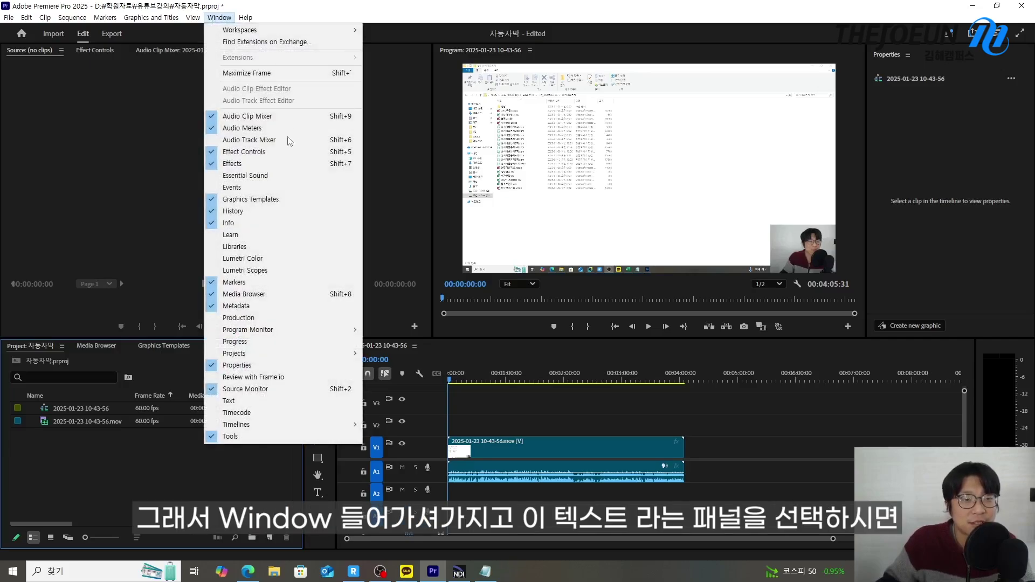
{"action": "left_click", "coordinate": [238, 402]}
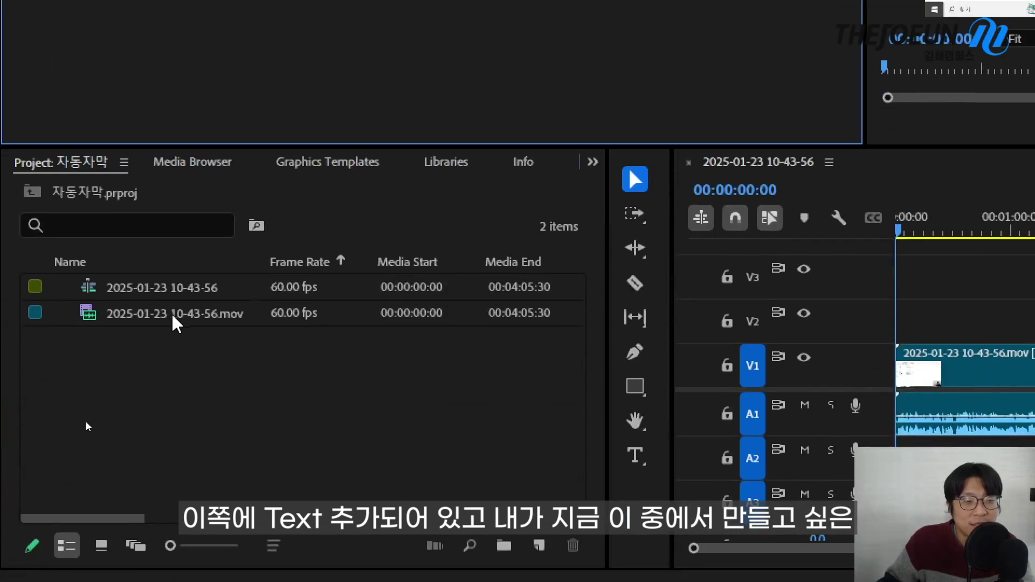
Select the imported video in the project and its clip in the timeline, and show the Transcript view for the sequence.
{"action": "left_click", "coordinate": [175, 317]}
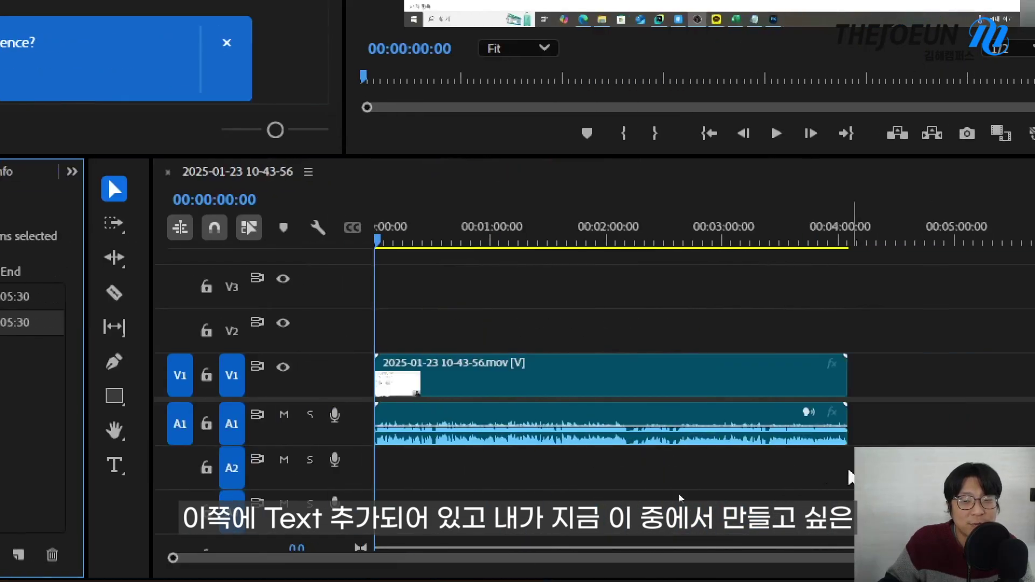
{"action": "left_click", "coordinate": [518, 377]}
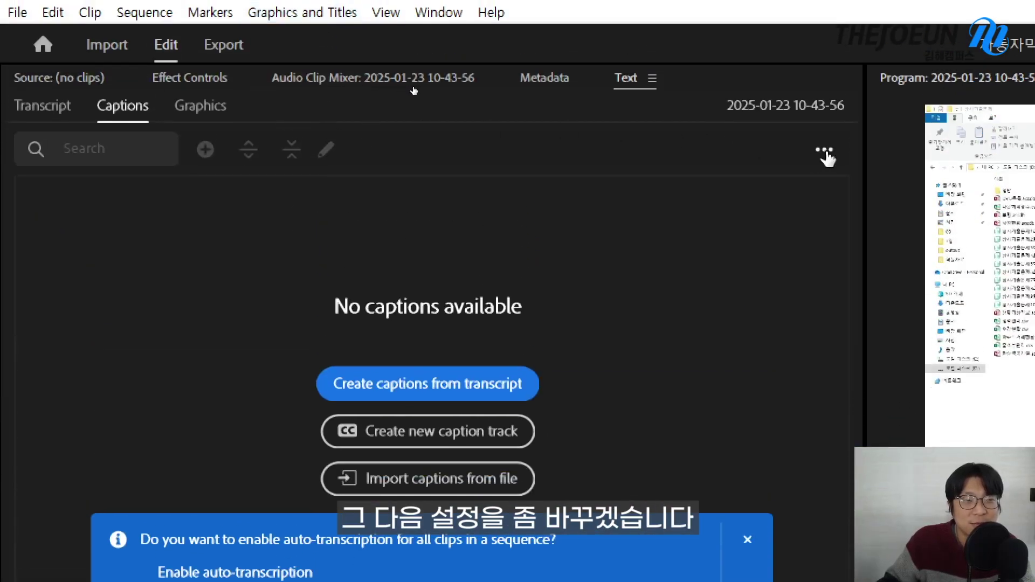
{"action": "left_click", "coordinate": [41, 107]}
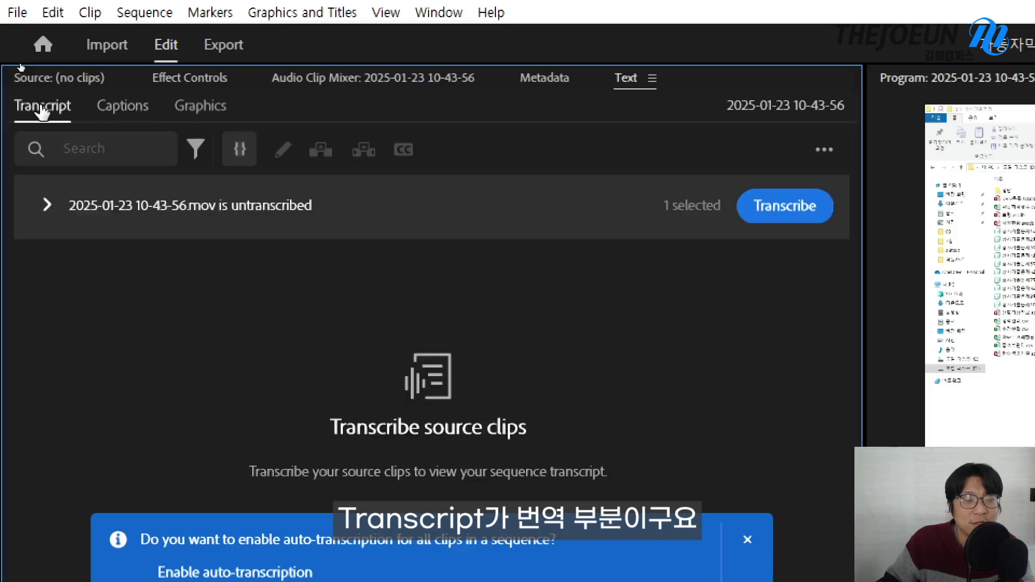
{"action": "left_click", "coordinate": [115, 112]}
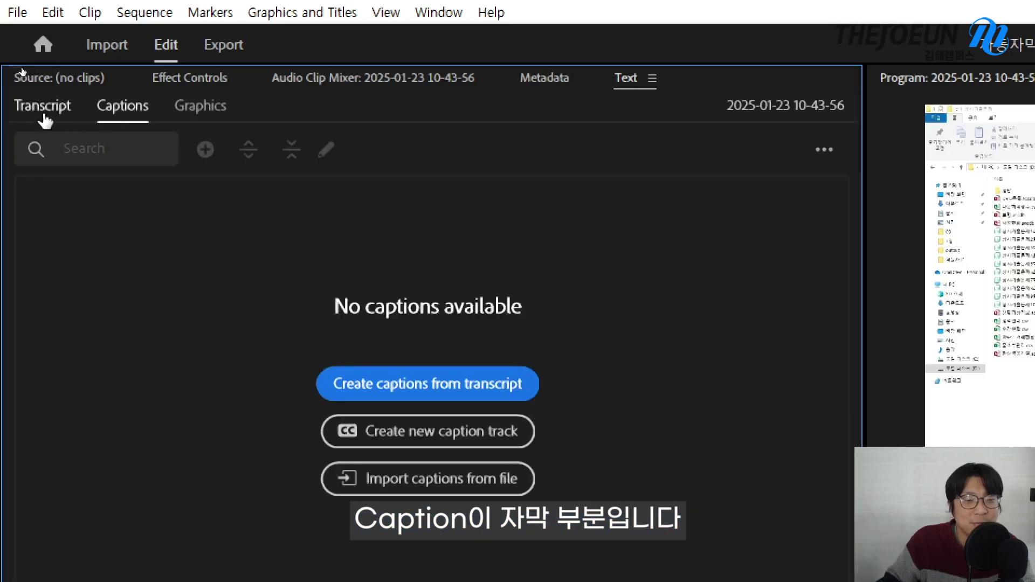
{"action": "left_click", "coordinate": [43, 107]}
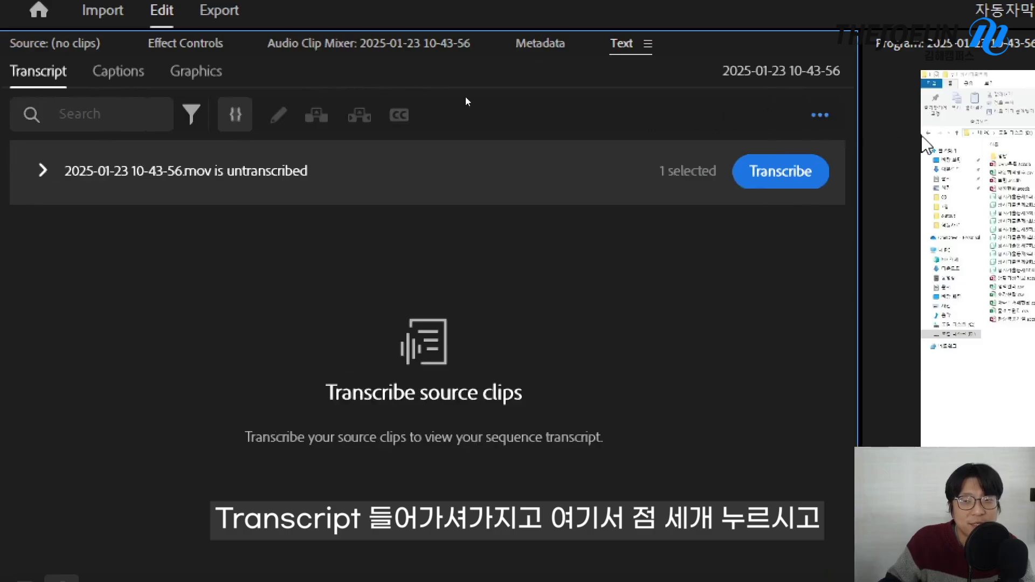
Start generating a static transcript and set its transcription language to Korean.
{"action": "left_click", "coordinate": [820, 115]}
{"action": "mouse_move", "coordinate": [756, 463]}
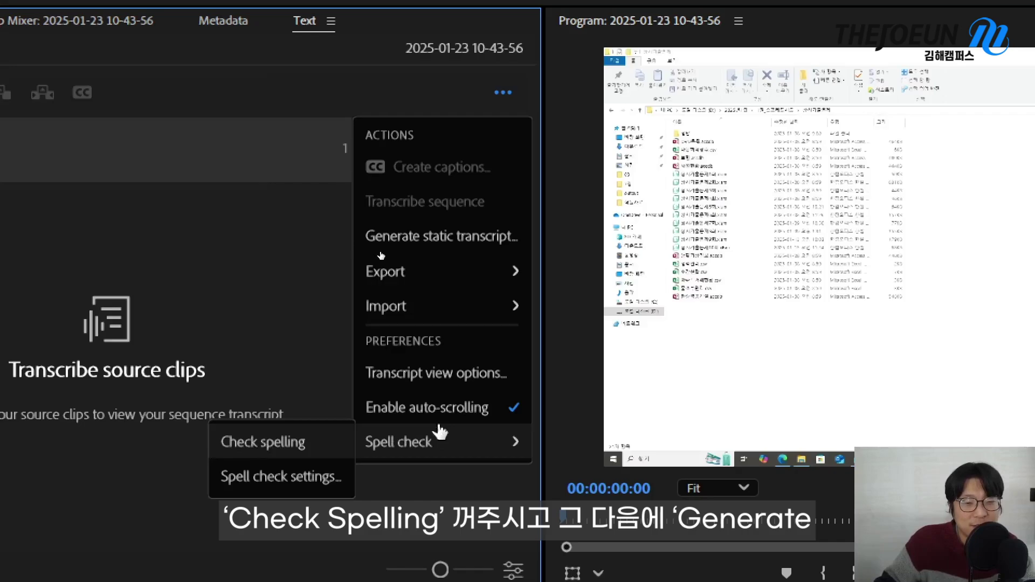
{"action": "left_click", "coordinate": [454, 241]}
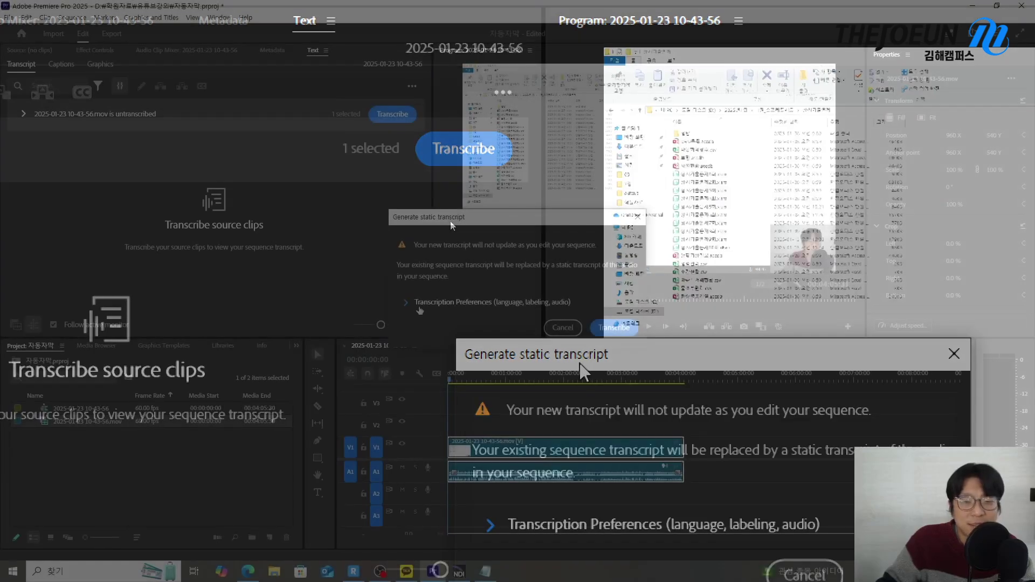
{"action": "left_click", "coordinate": [416, 306]}
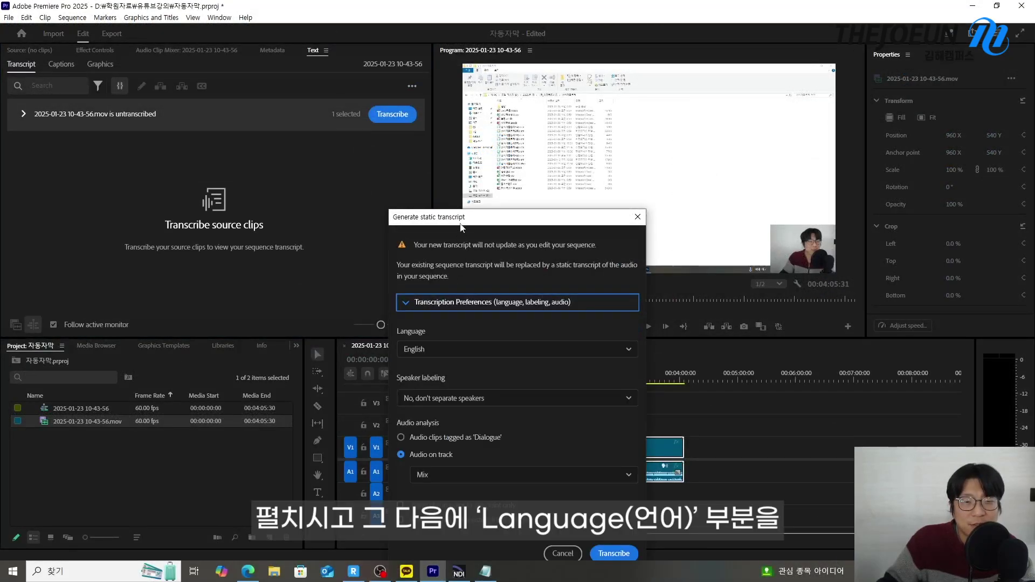
{"action": "left_click_drag", "start_coordinate": [461, 221], "coordinate": [294, 108]}
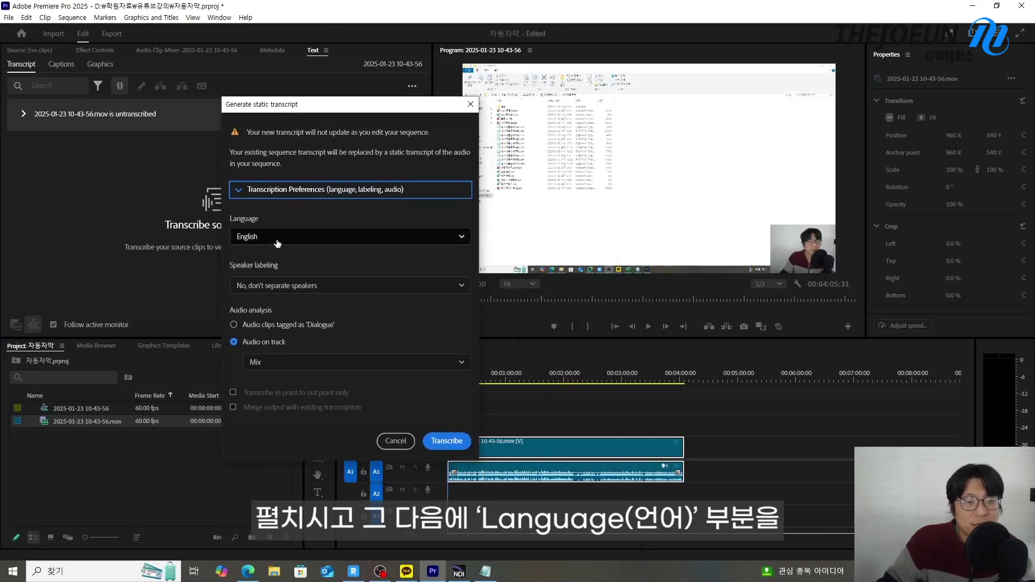
{"action": "left_click", "coordinate": [324, 237]}
{"action": "scroll", "coordinate": [302, 308], "scroll_direction": "down", "scroll_amount": 2}
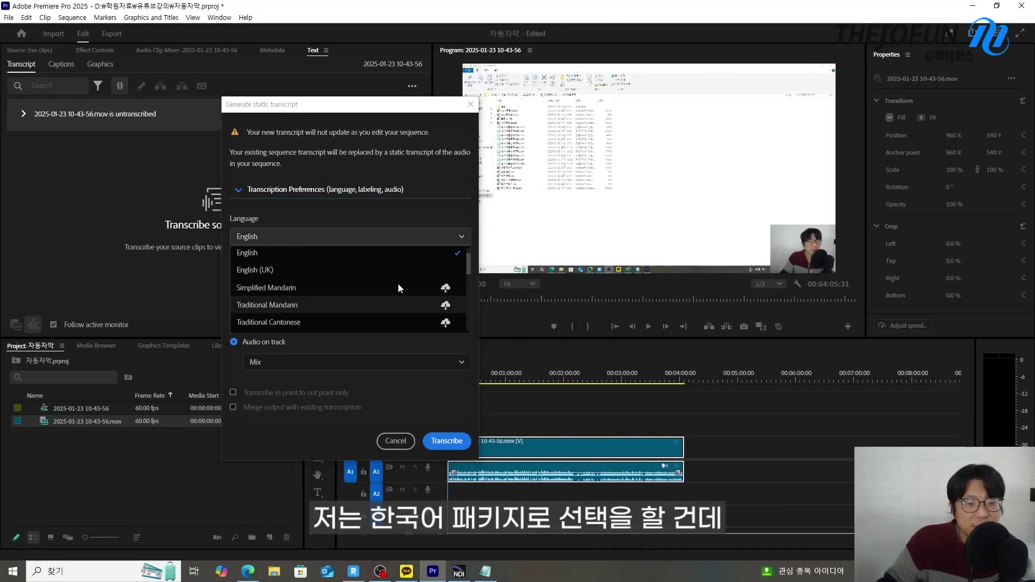
{"action": "left_click_drag", "start_coordinate": [470, 266], "coordinate": [469, 300]}
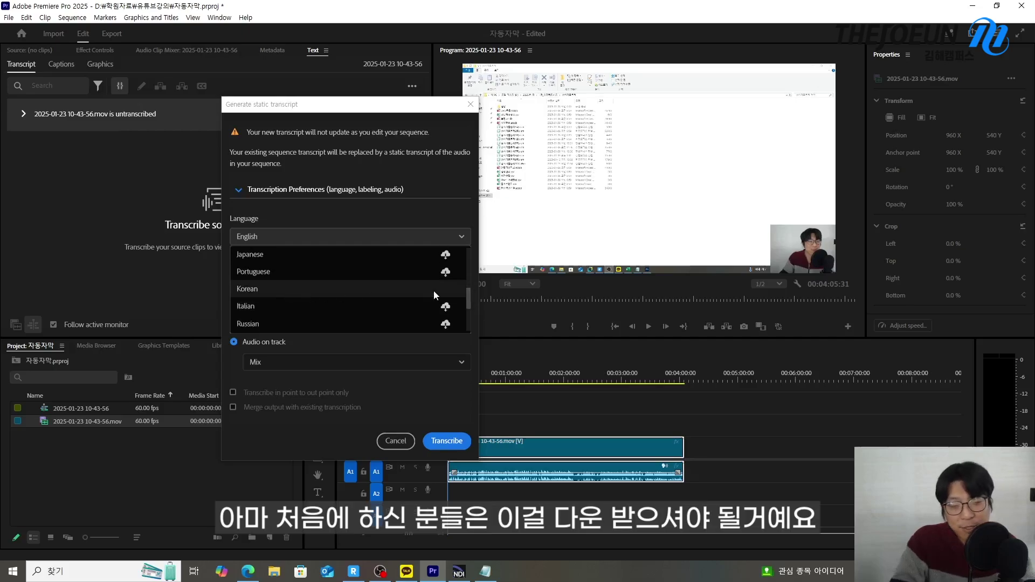
{"action": "key", "text": "super+plus"}
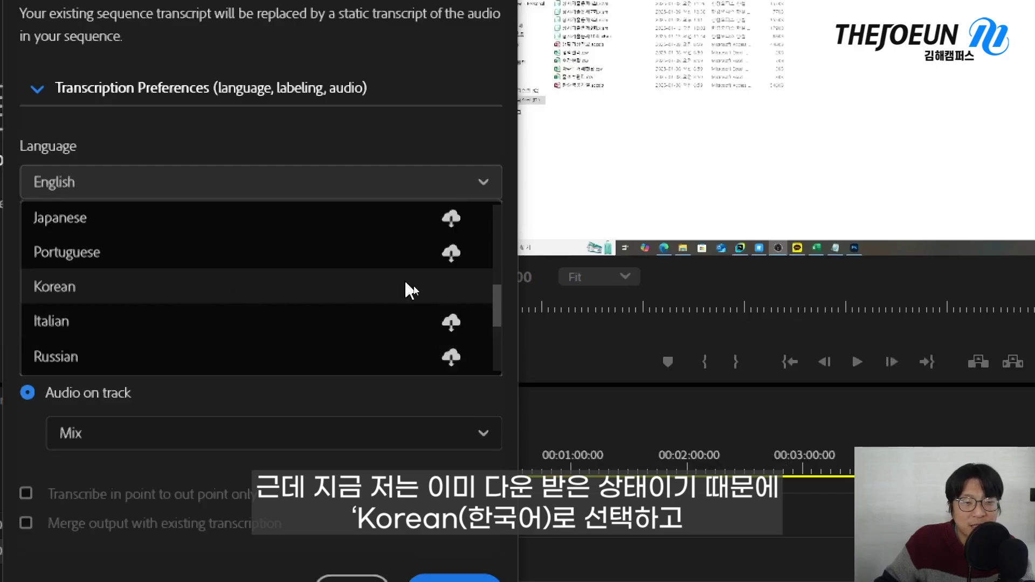
{"action": "left_click", "coordinate": [132, 294]}
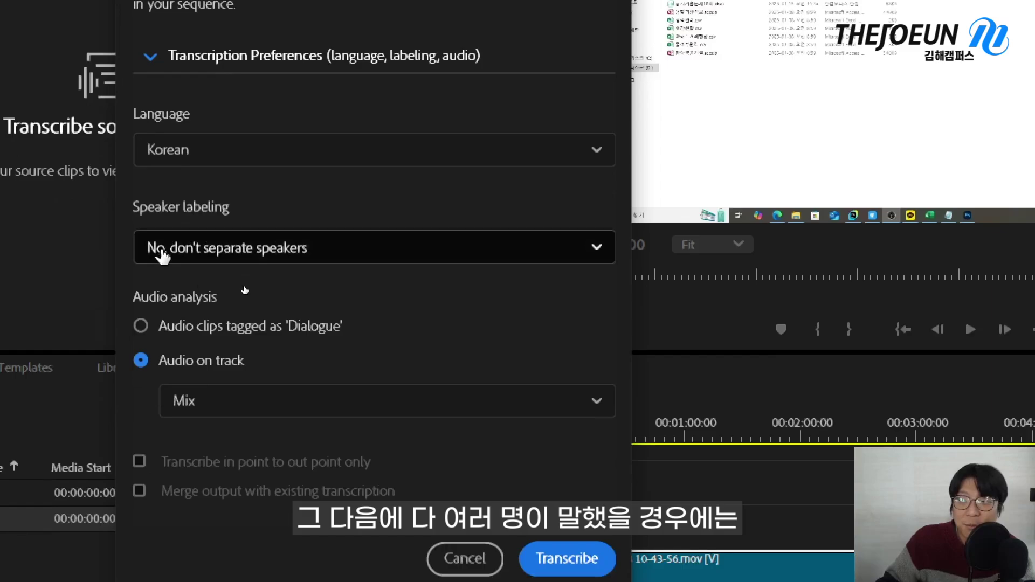
Set speaker labeling to "No, don't separate speakers" and transcribe the audio on the Mix track.
{"action": "left_click", "coordinate": [200, 255]}
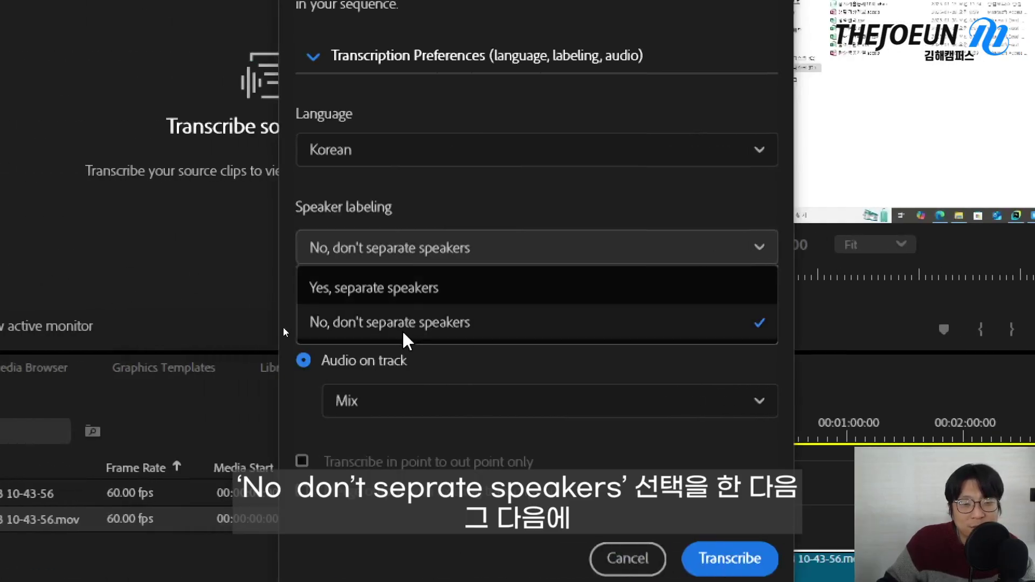
{"action": "left_click", "coordinate": [402, 330]}
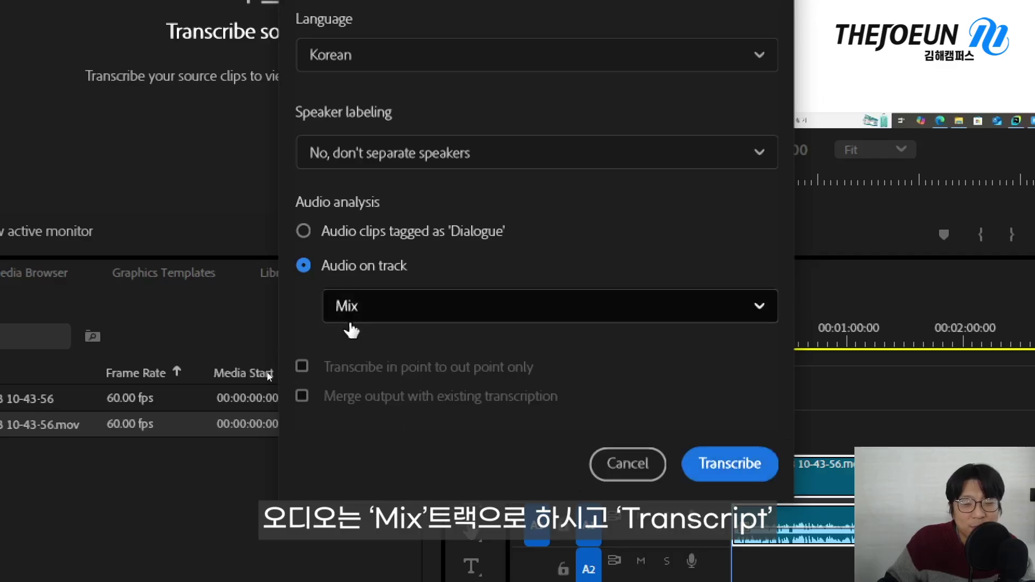
{"action": "left_click", "coordinate": [724, 467]}
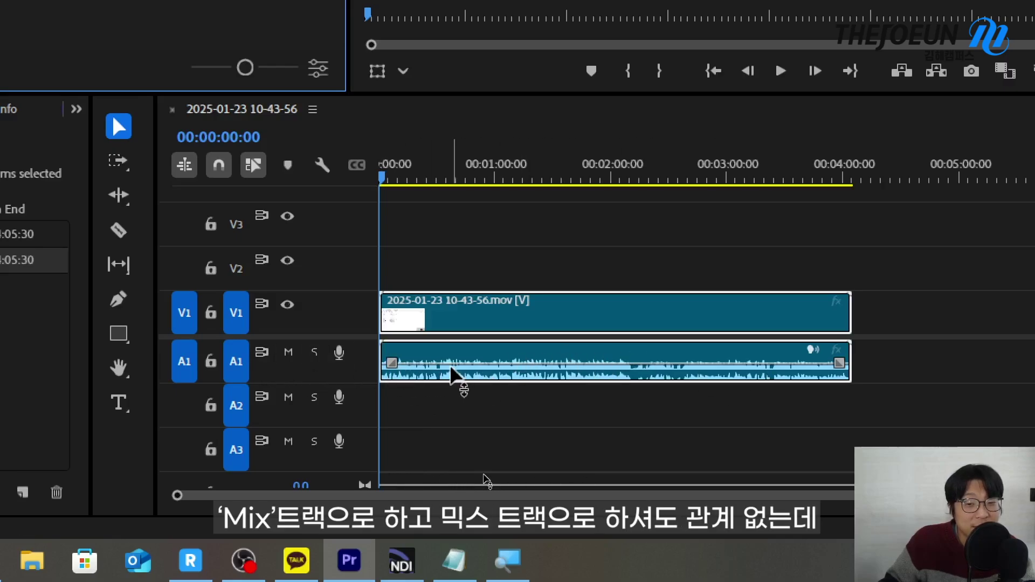
{"action": "mouse_move", "coordinate": [451, 367]}
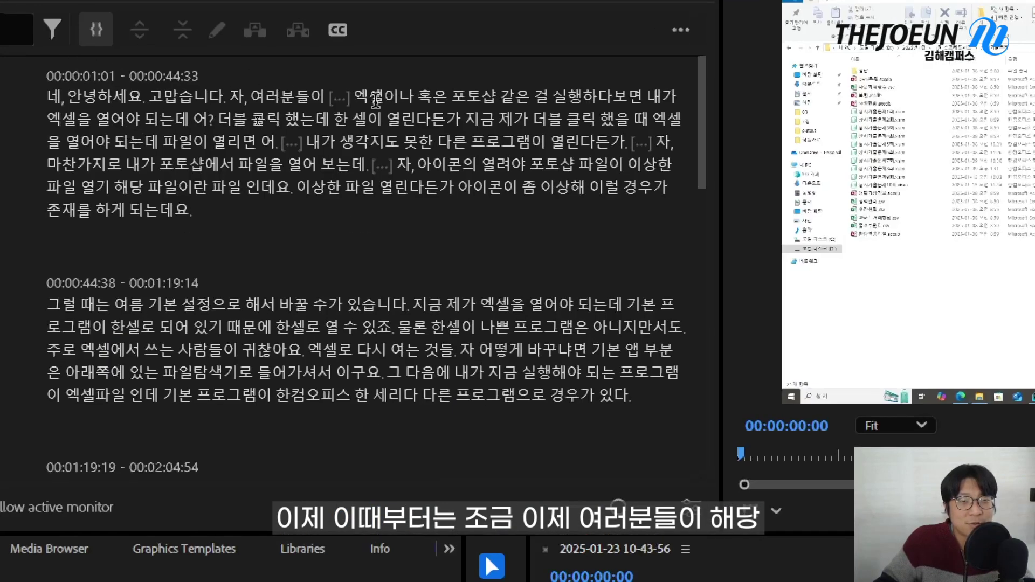
Play the sequence from the beginning and check the speech against the opening words of the first transcript segment.
{"action": "double_click", "coordinate": [376, 100]}
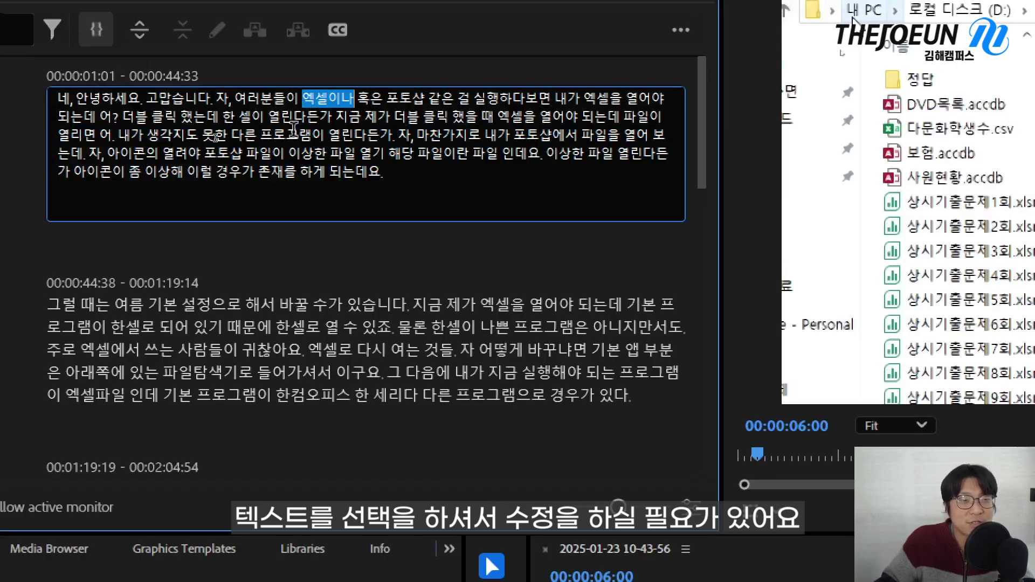
{"action": "left_click", "coordinate": [398, 186]}
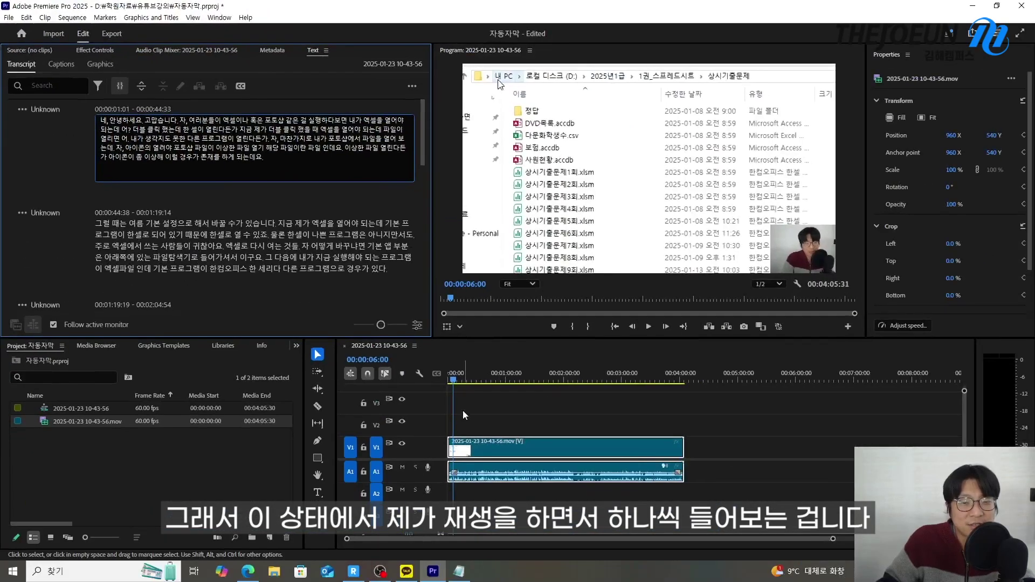
{"action": "left_click_drag", "start_coordinate": [455, 380], "coordinate": [399, 370]}
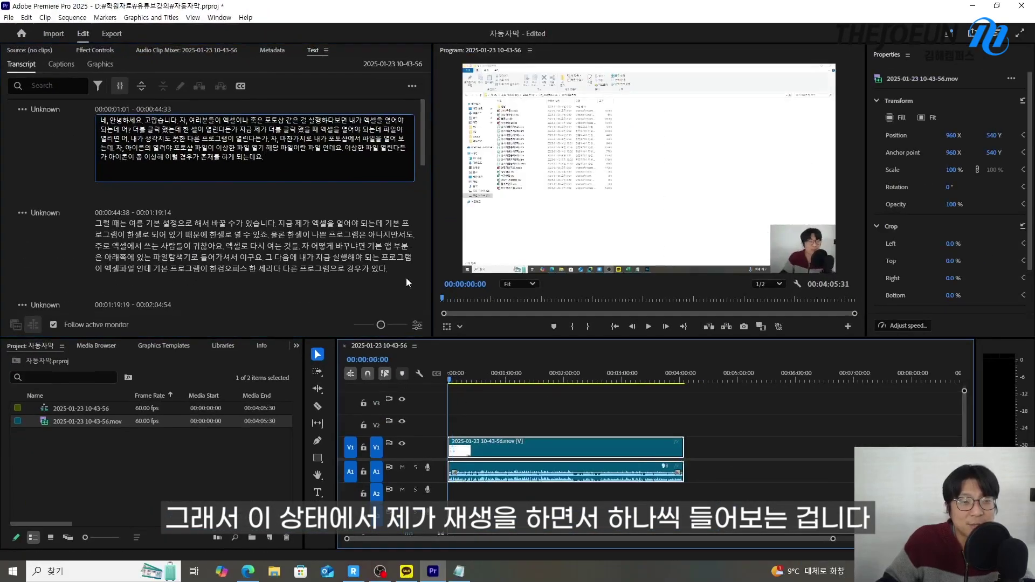
{"action": "key", "text": "space"}
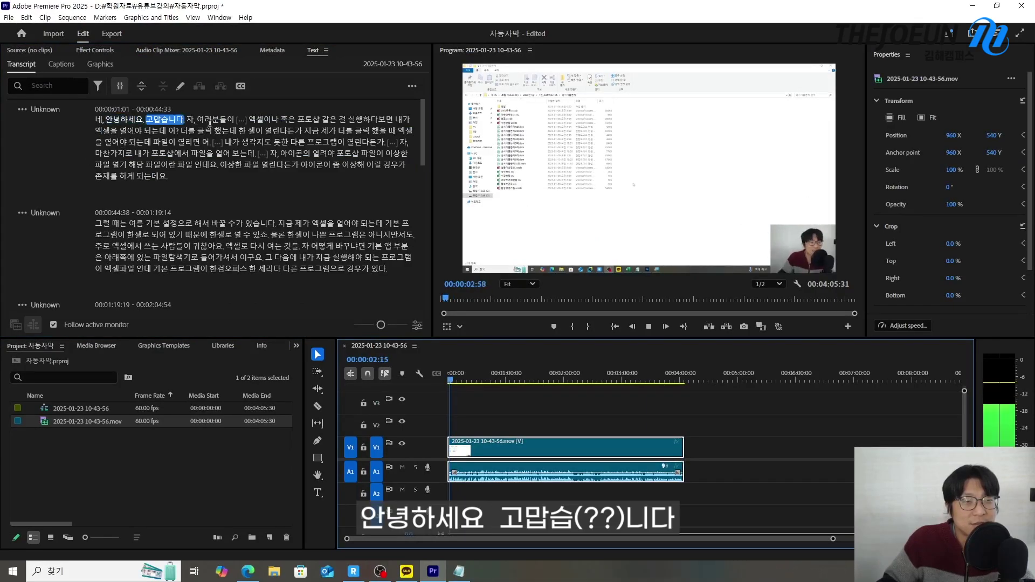
{"action": "key", "text": "space"}
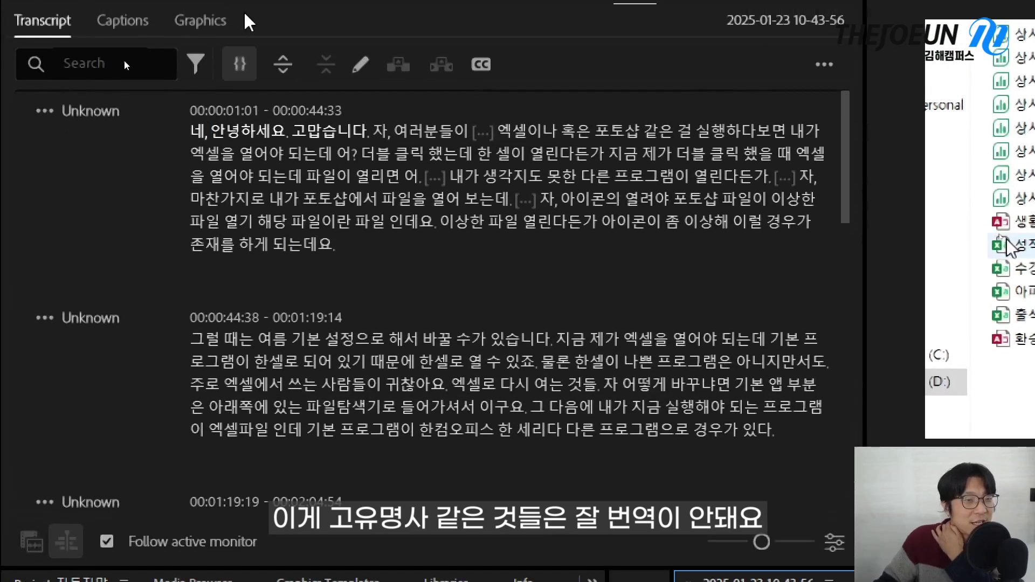
Replace "고맙습니다" with "코마벅스입니다" in the first transcript segment.
{"action": "double_click", "coordinate": [340, 135]}
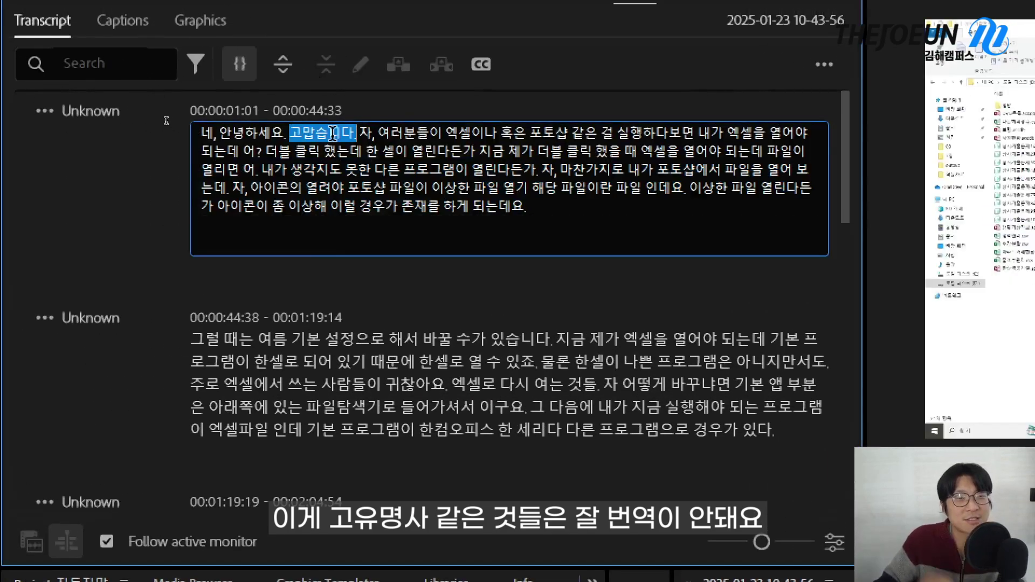
{"action": "left_click", "coordinate": [355, 242]}
{"action": "key", "text": "BackSpace"}
{"action": "key", "text": "BackSpace"}
{"action": "key", "text": "BackSpace"}
{"action": "key", "text": "BackSpace"}
{"action": "key", "text": "BackSpace"}
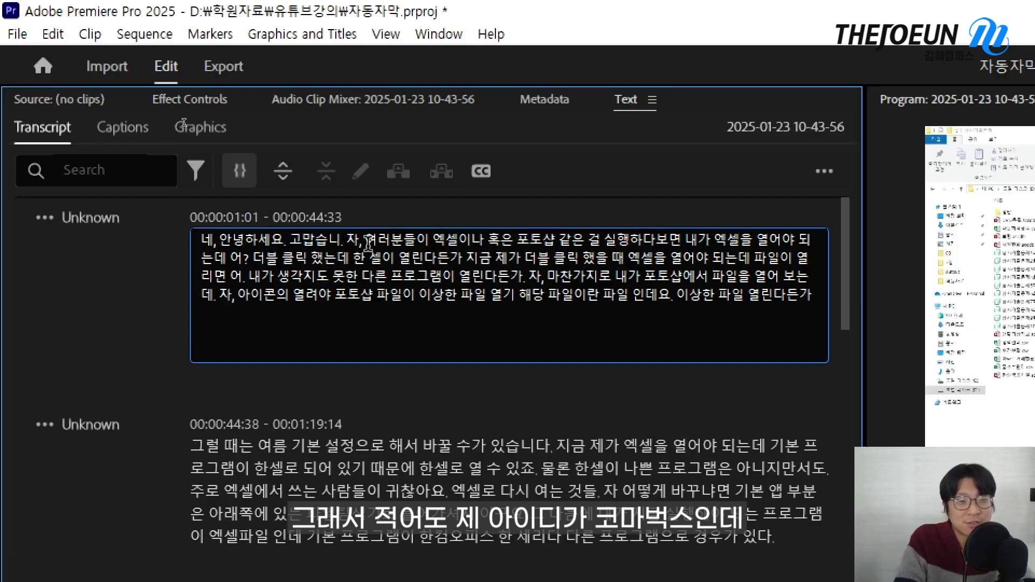
{"action": "type", "text": "코마벅스입니"}
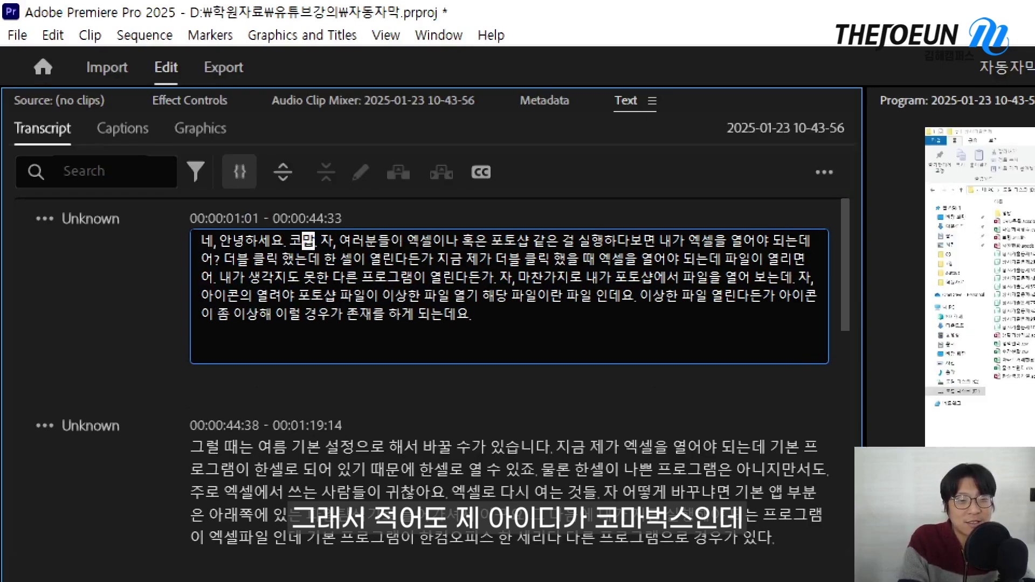
{"action": "type", "text": "다"}
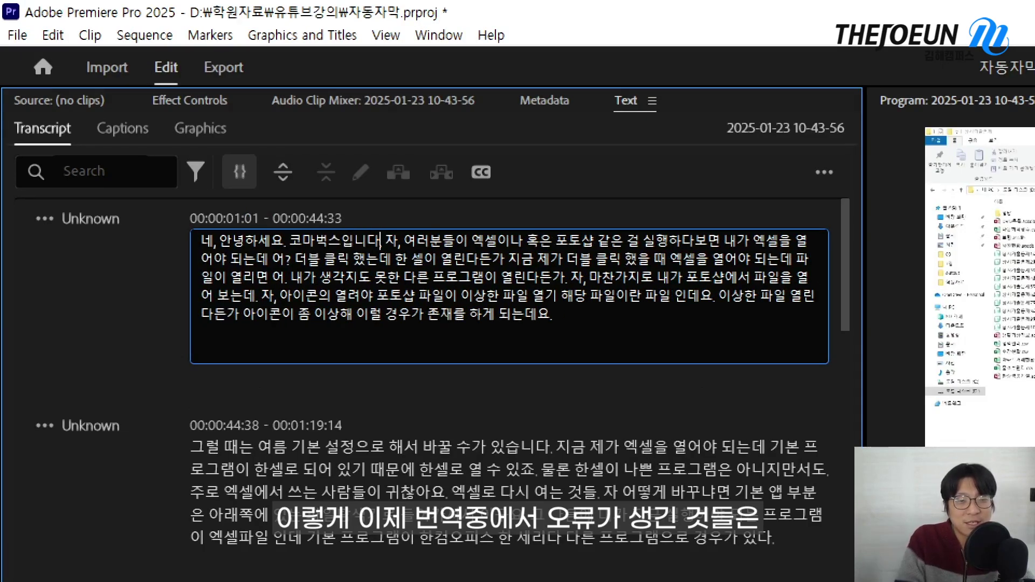
{"action": "key", "text": "Return"}
{"action": "key", "text": "BackSpace"}
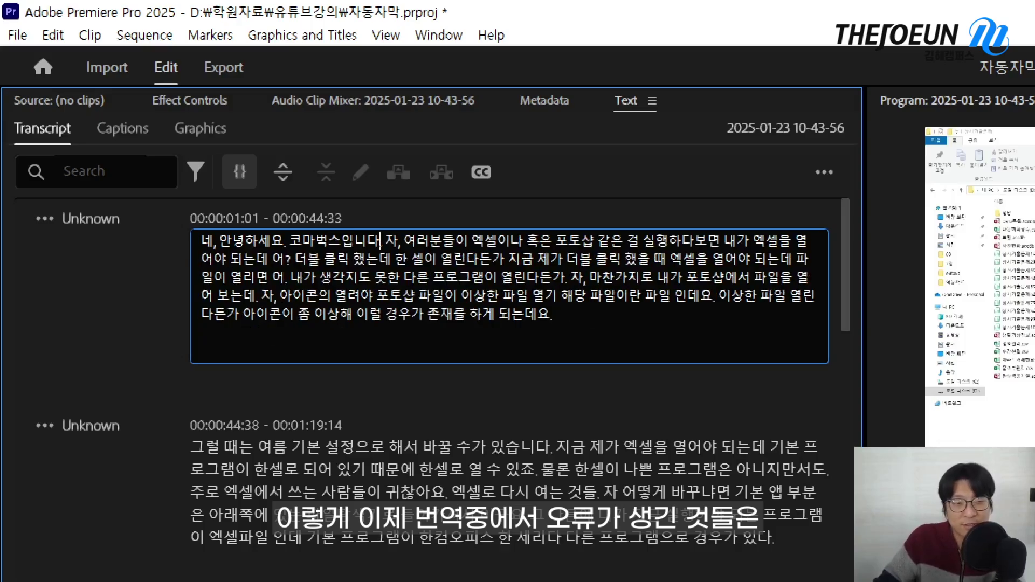
{"action": "left_click", "coordinate": [464, 386]}
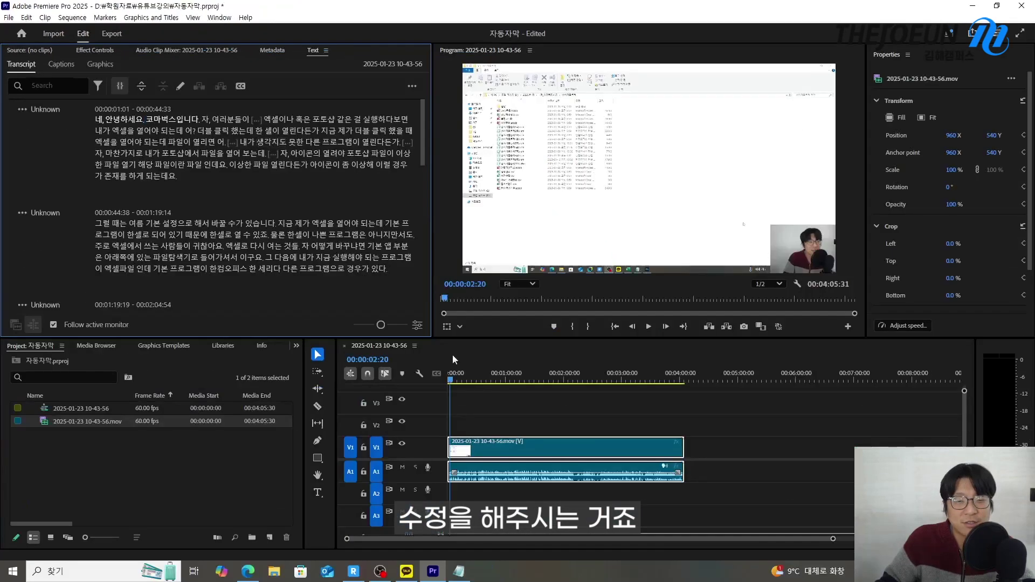
Continue checking the playback and correct "한 셀이" to "한셀이" in the first transcript segment.
{"action": "key", "text": "space"}
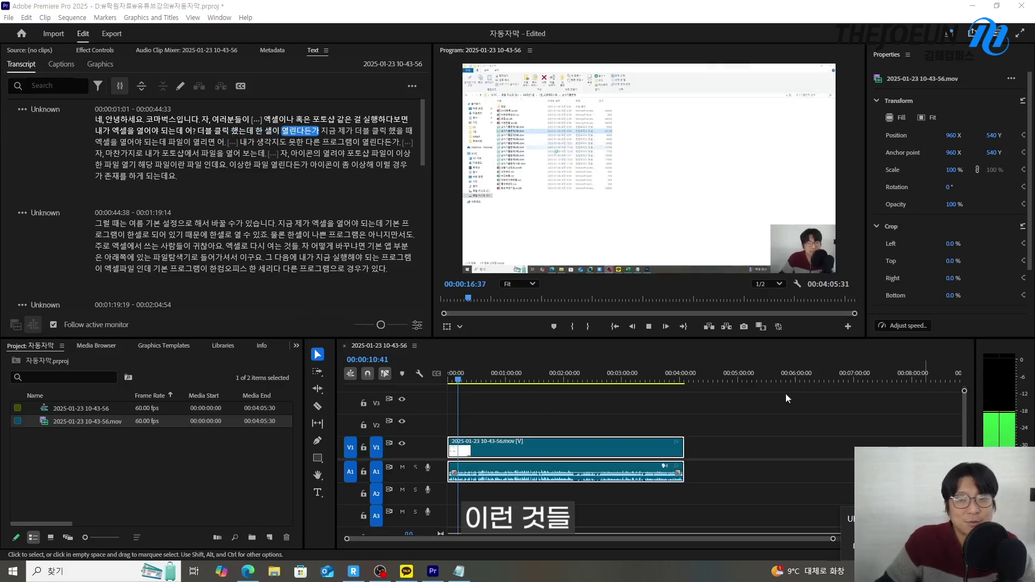
{"action": "left_click", "coordinate": [739, 438]}
{"action": "key", "text": "space"}
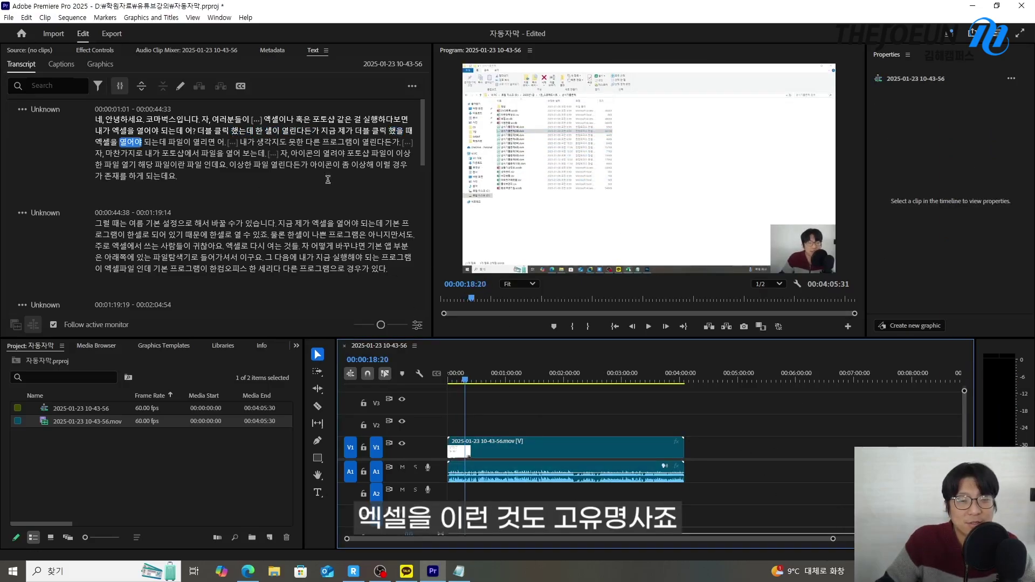
{"action": "double_click", "coordinate": [268, 130]}
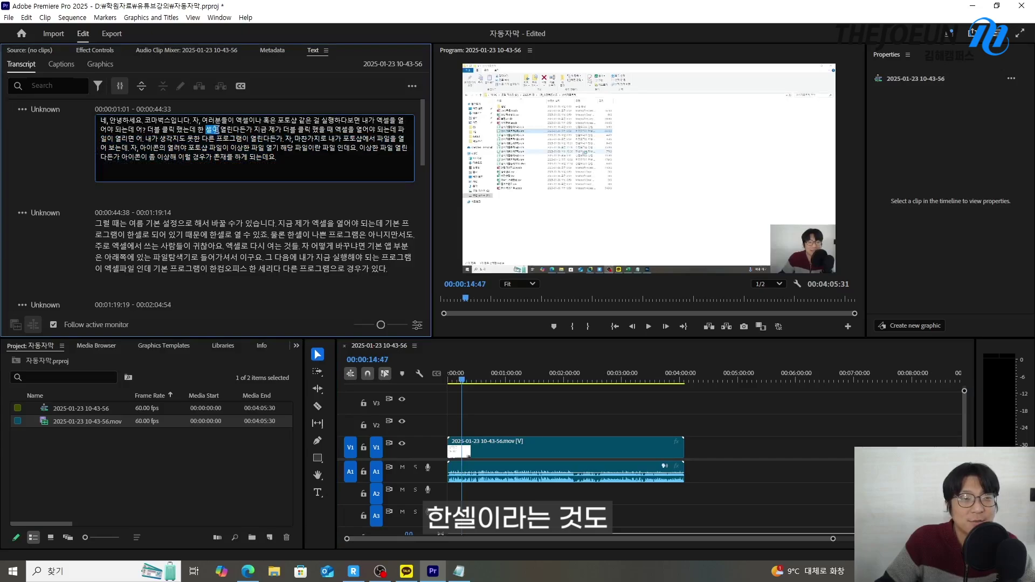
{"action": "key", "text": "BackSpace"}
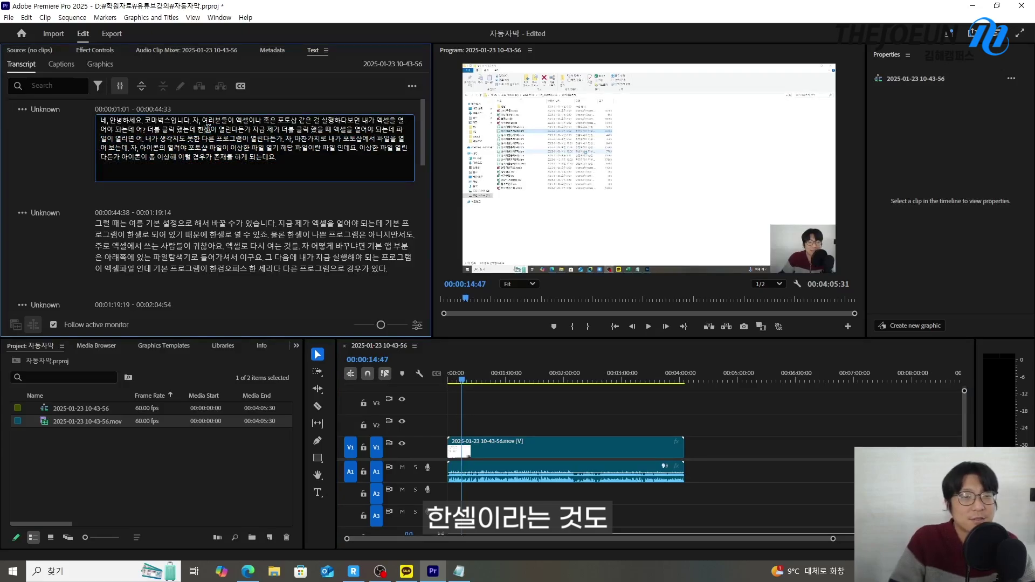
{"action": "left_click", "coordinate": [516, 352]}
{"action": "key", "text": "space"}
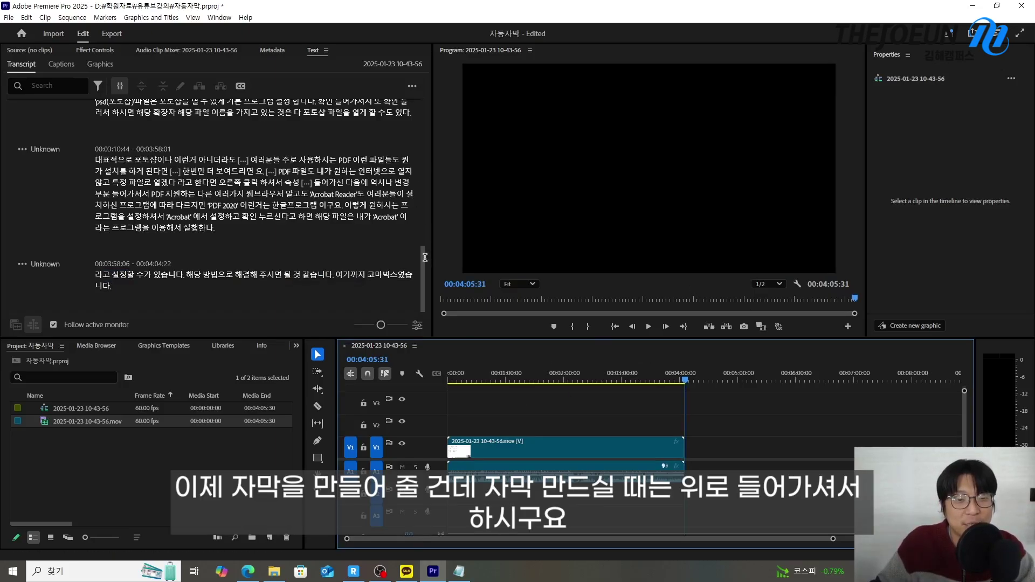
Create captions from the corrected transcript using the Subtitle default preset with Lines set to Double.
{"action": "left_click_drag", "start_coordinate": [424, 257], "coordinate": [390, 88]}
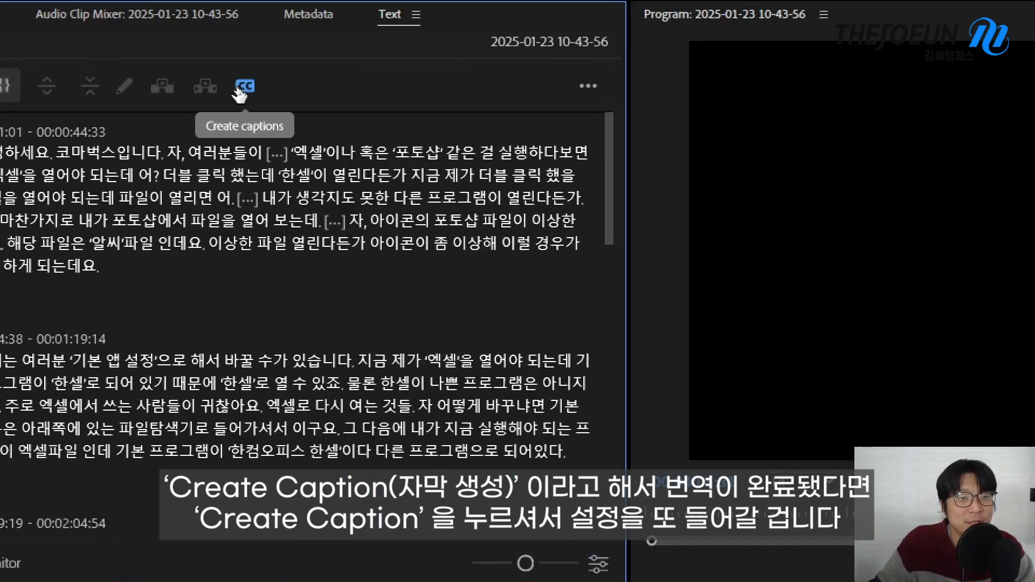
{"action": "left_click", "coordinate": [239, 90]}
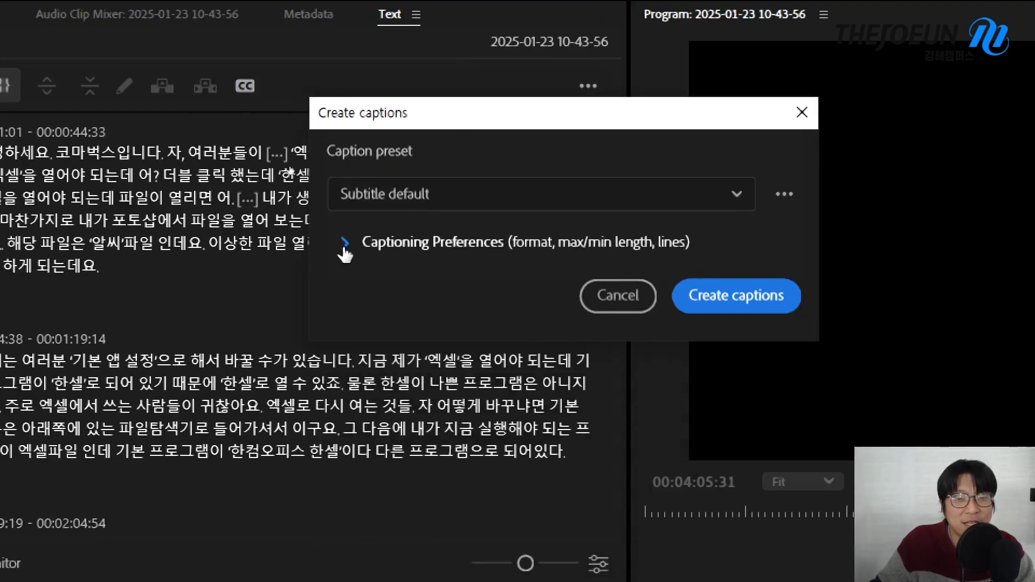
{"action": "left_click", "coordinate": [343, 243]}
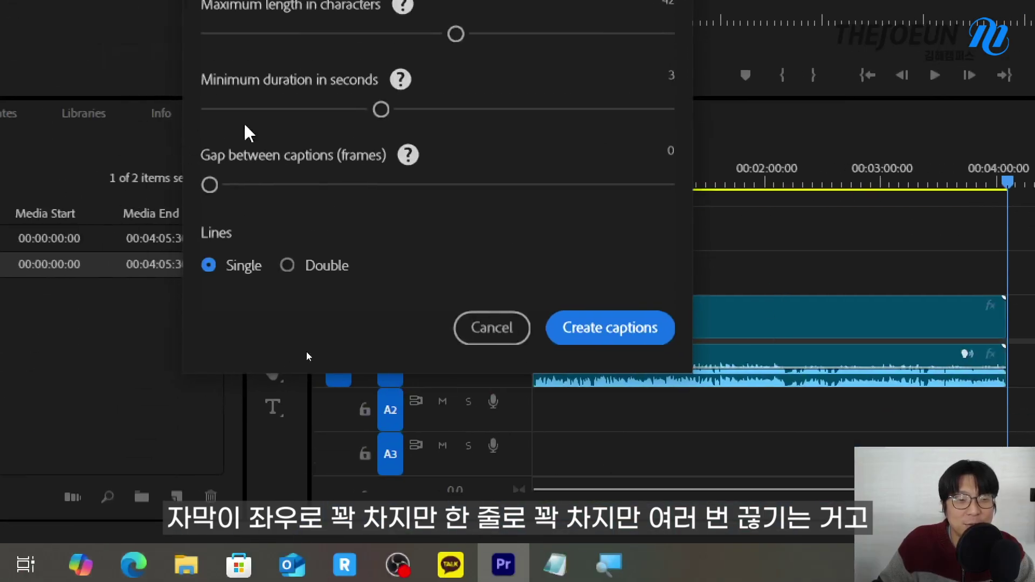
{"action": "left_click", "coordinate": [288, 266]}
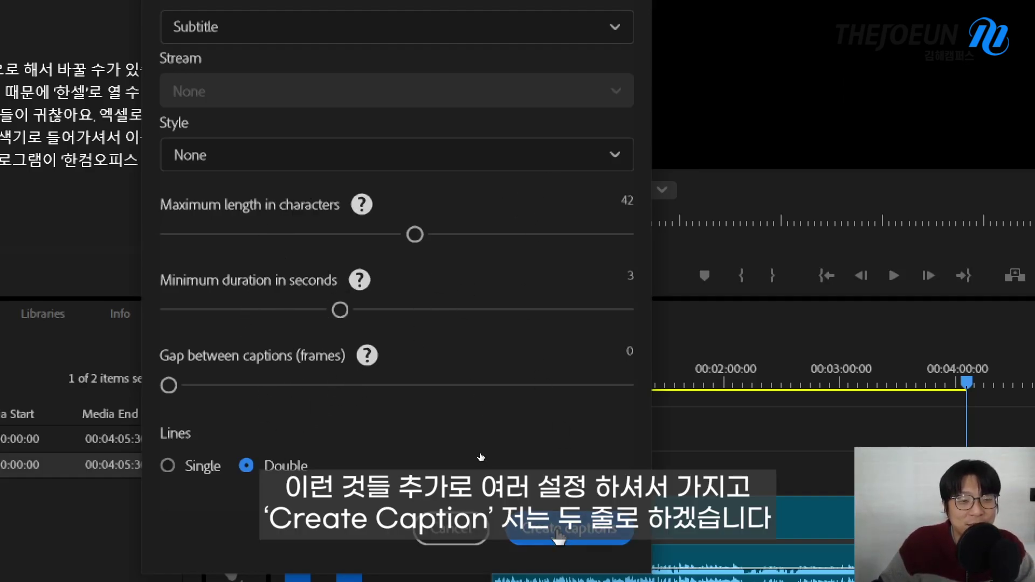
{"action": "left_click", "coordinate": [559, 537]}
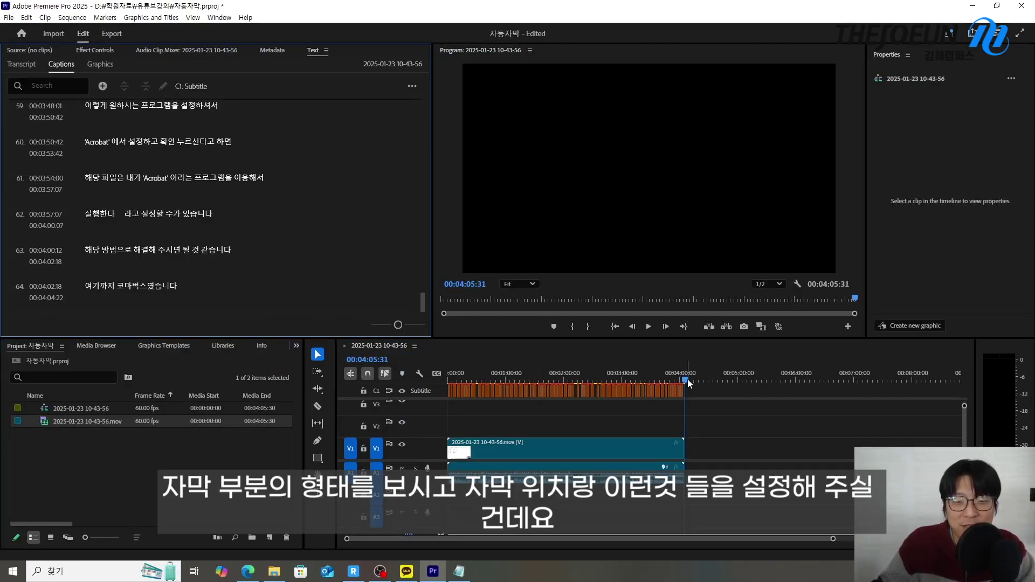
Play the captioned sequence from the start, enlarge the Program monitor, and stop while the first caption is displayed.
{"action": "left_click_drag", "start_coordinate": [687, 382], "coordinate": [398, 388]}
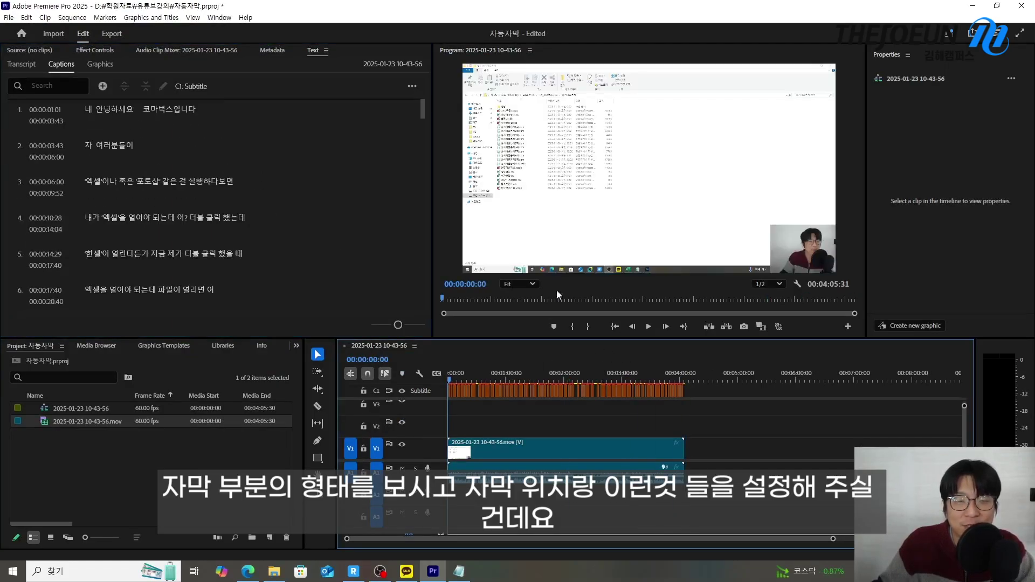
{"action": "key", "text": "space"}
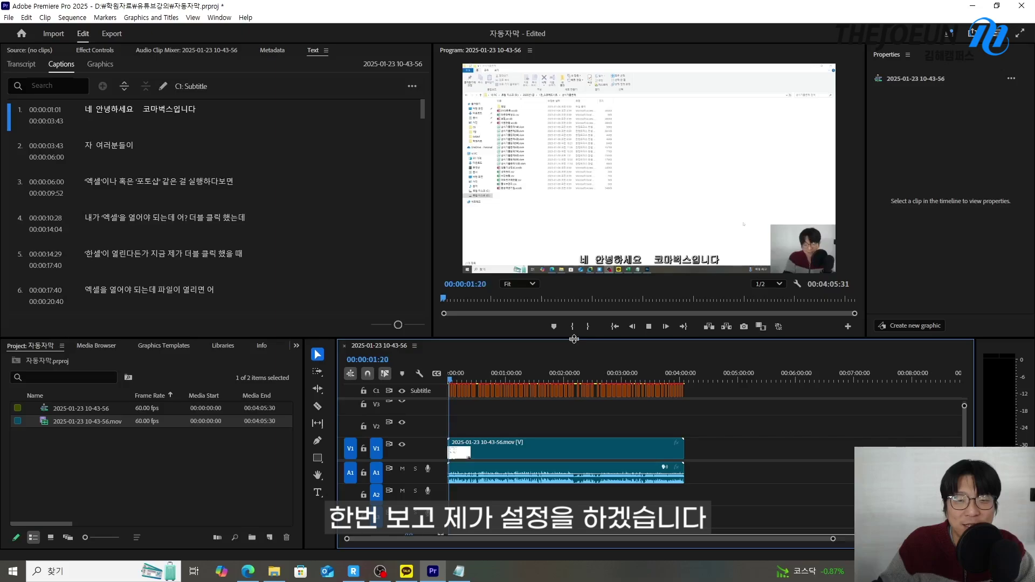
{"action": "left_click_drag", "start_coordinate": [574, 339], "coordinate": [576, 382]}
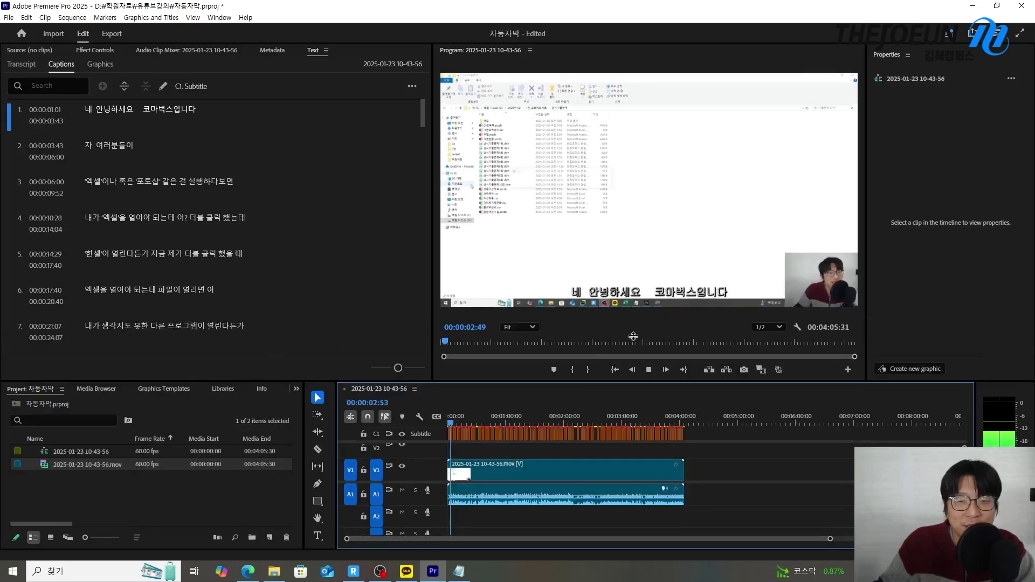
{"action": "key", "text": "space"}
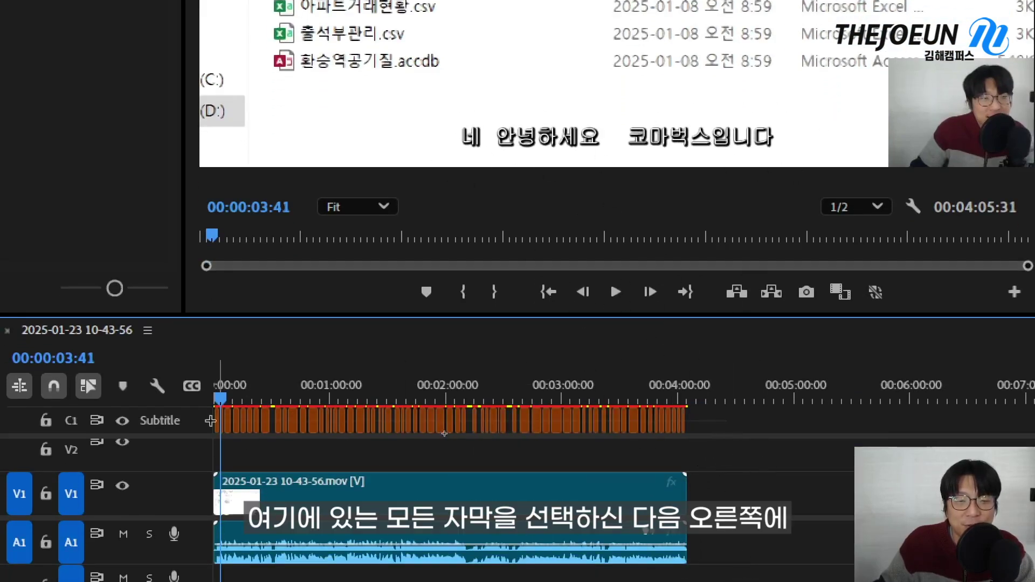
Select all captions on the Subtitle track and set their font to G마켓 산스 TTF Medium.
{"action": "left_click_drag", "start_coordinate": [727, 421], "coordinate": [199, 433]}
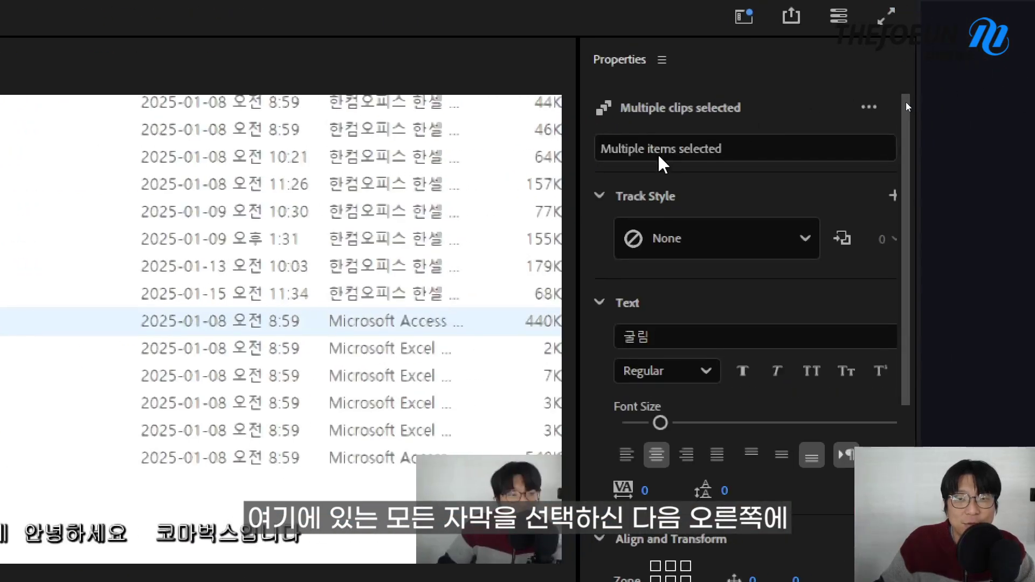
{"action": "left_click_drag", "start_coordinate": [577, 160], "coordinate": [437, 167]}
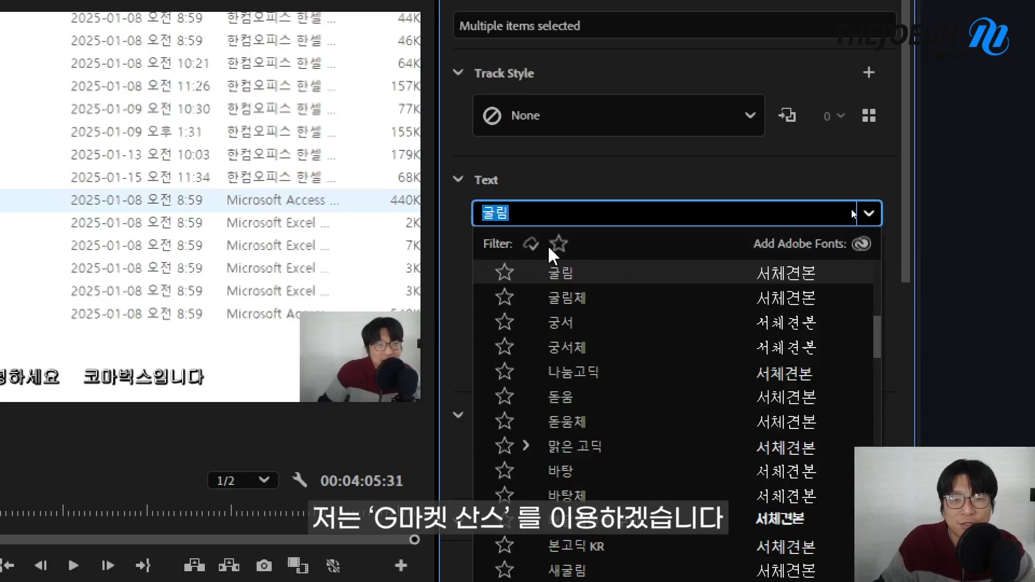
{"action": "left_click", "coordinate": [556, 245]}
{"action": "left_click", "coordinate": [558, 244]}
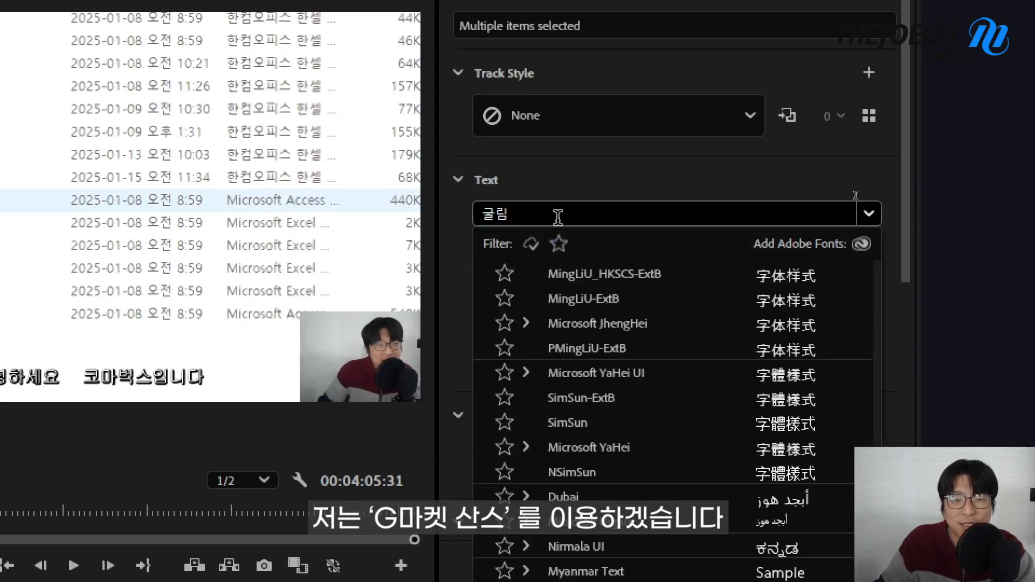
{"action": "key", "text": "BackSpace"}
{"action": "type", "text": "G"}
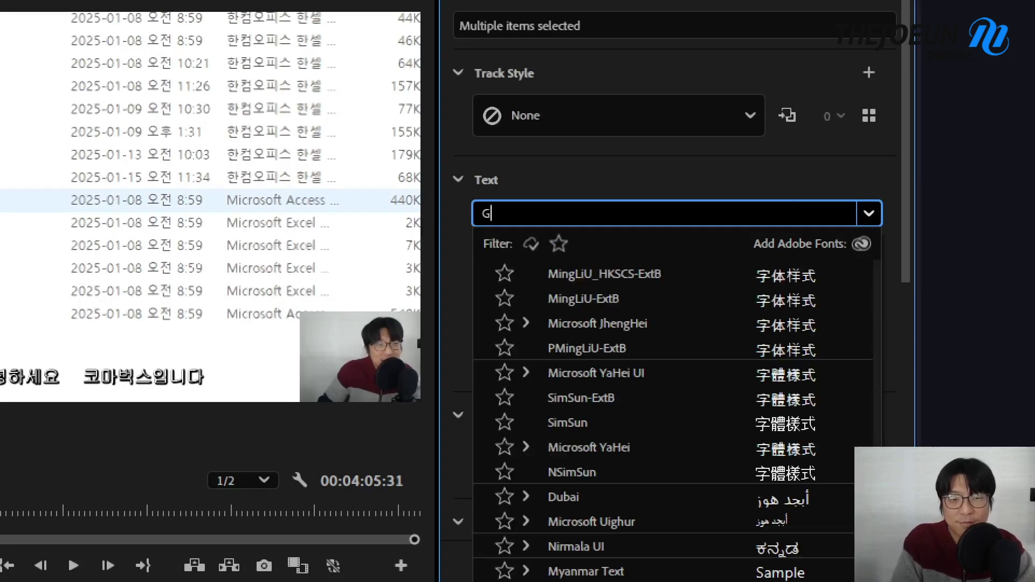
{"action": "type", "text": "market"}
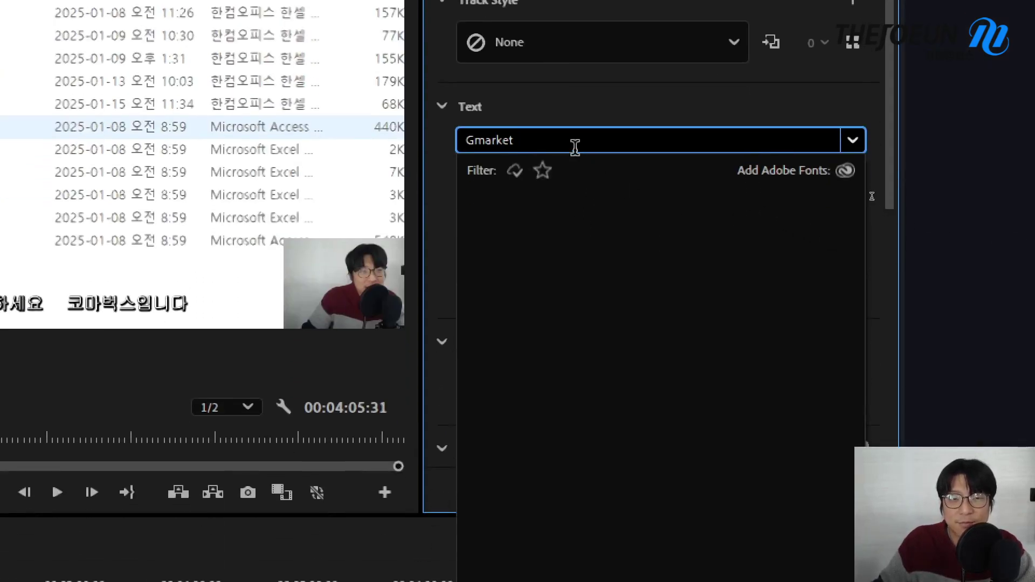
{"action": "left_click_drag", "start_coordinate": [575, 147], "coordinate": [471, 141]}
{"action": "key", "text": "BackSpace"}
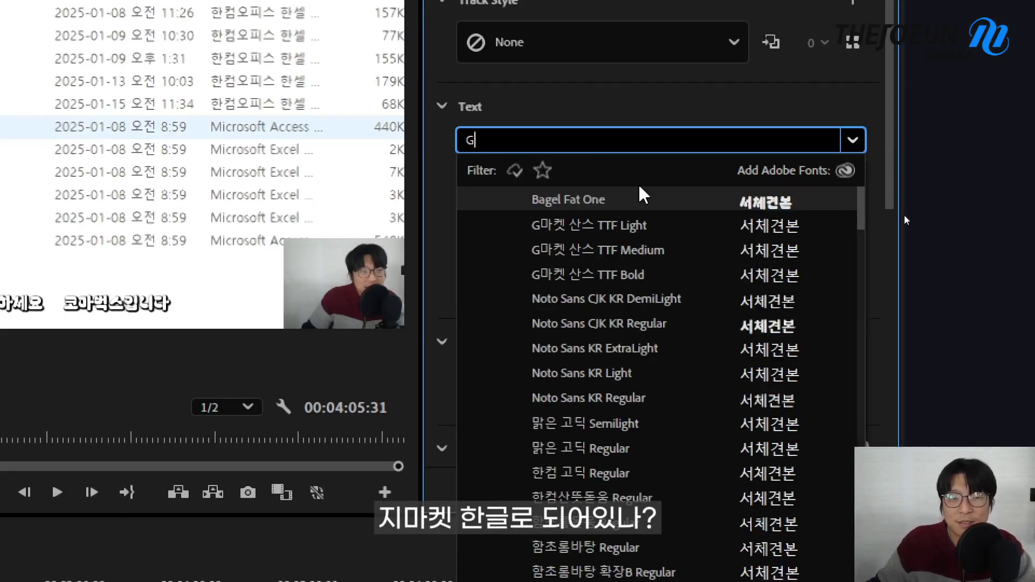
{"action": "left_click", "coordinate": [620, 251]}
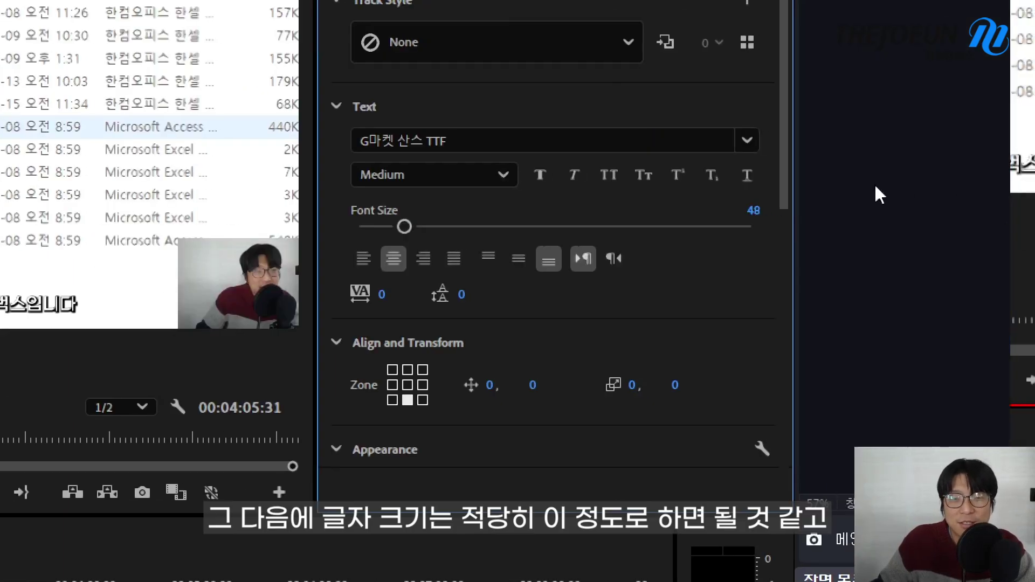
Turn off the selected captions' shadow and enable their background.
{"action": "left_click_drag", "start_coordinate": [783, 196], "coordinate": [796, 389]}
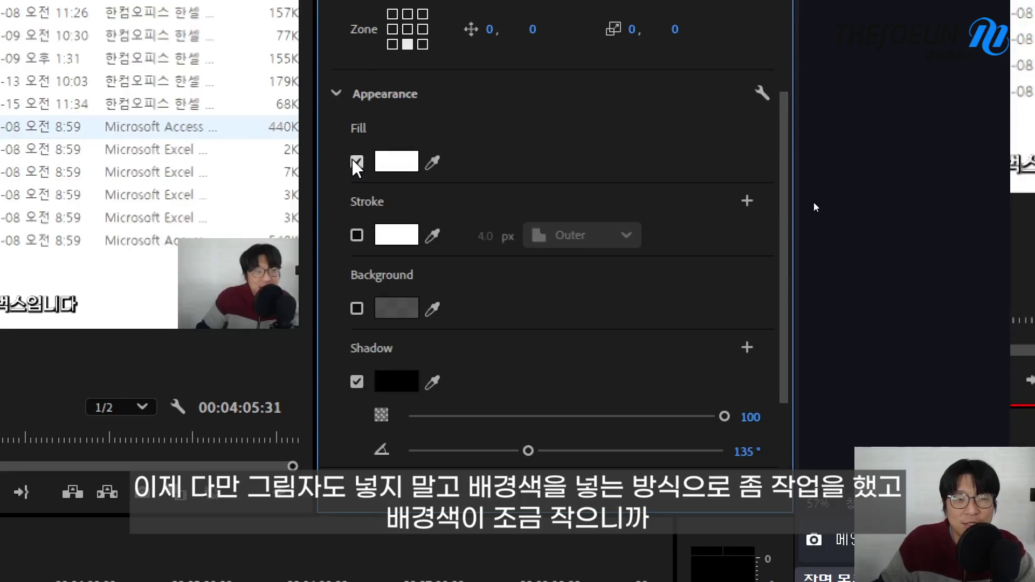
{"action": "left_click", "coordinate": [357, 382]}
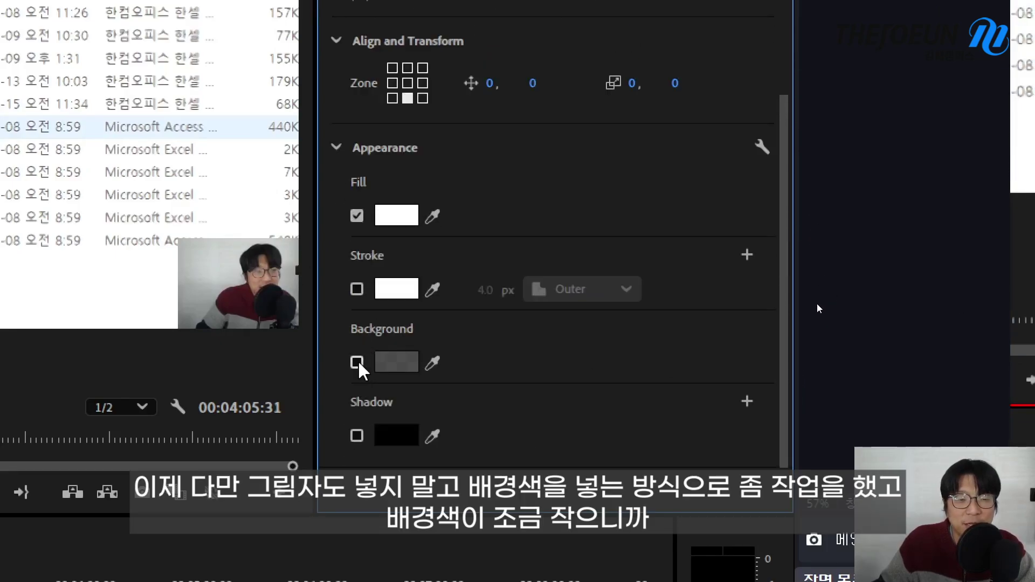
{"action": "left_click", "coordinate": [358, 362]}
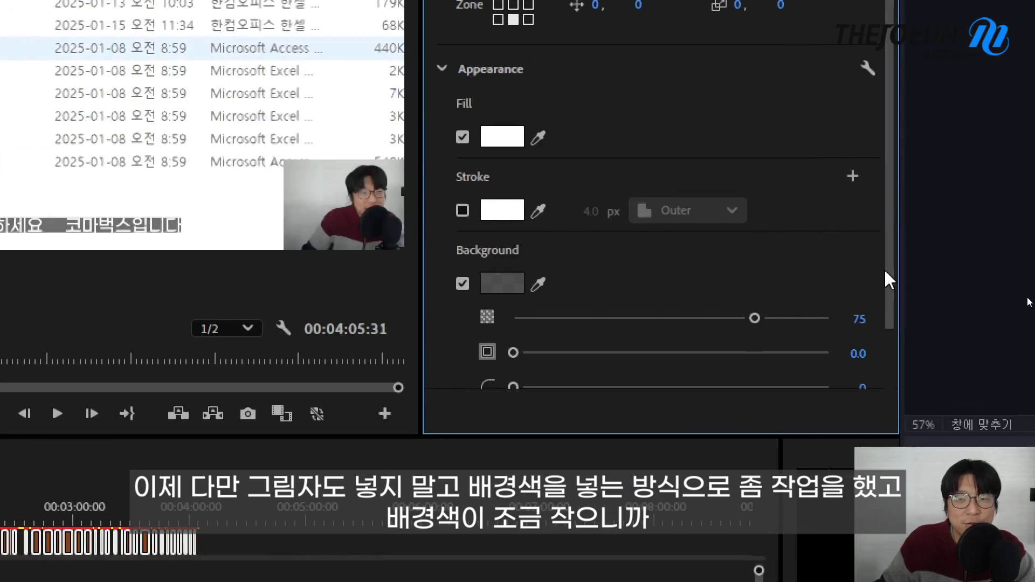
Set the background size of the selected captions to 10.0.
{"action": "scroll", "coordinate": [889, 280], "scroll_direction": "down", "scroll_amount": 3}
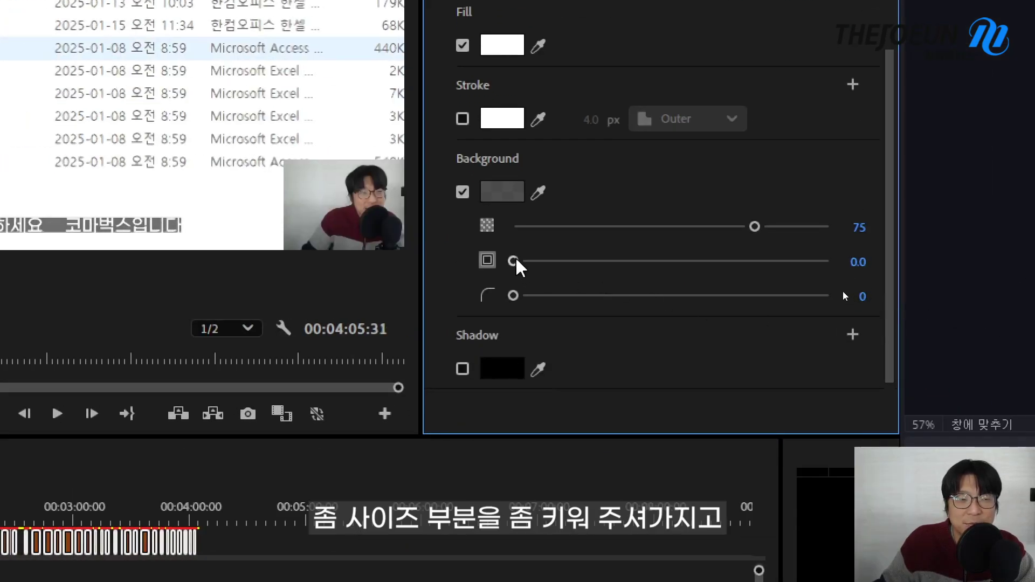
{"action": "left_click_drag", "start_coordinate": [524, 261], "coordinate": [516, 263]}
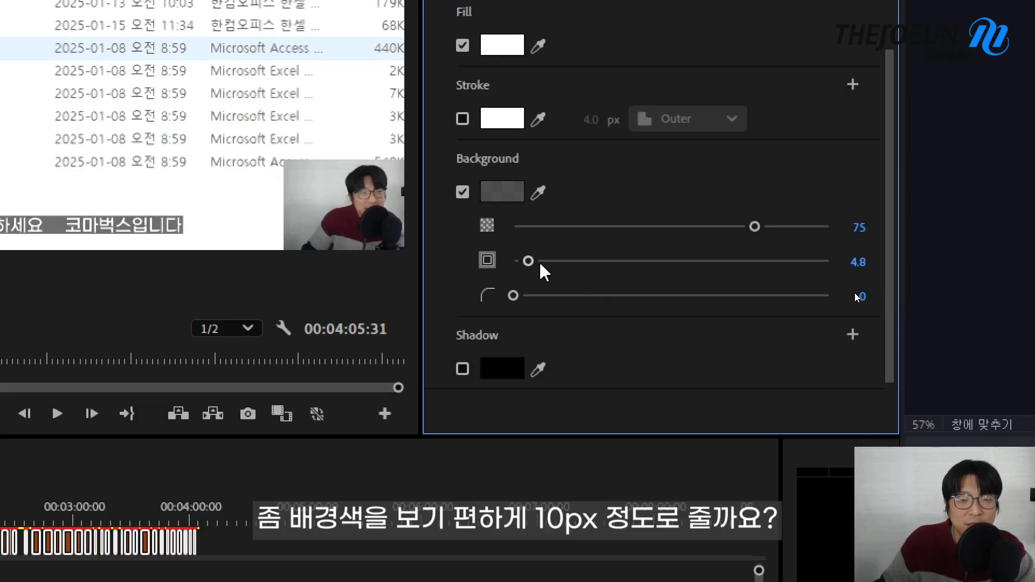
{"action": "left_click", "coordinate": [541, 263]}
{"action": "left_click", "coordinate": [861, 263]}
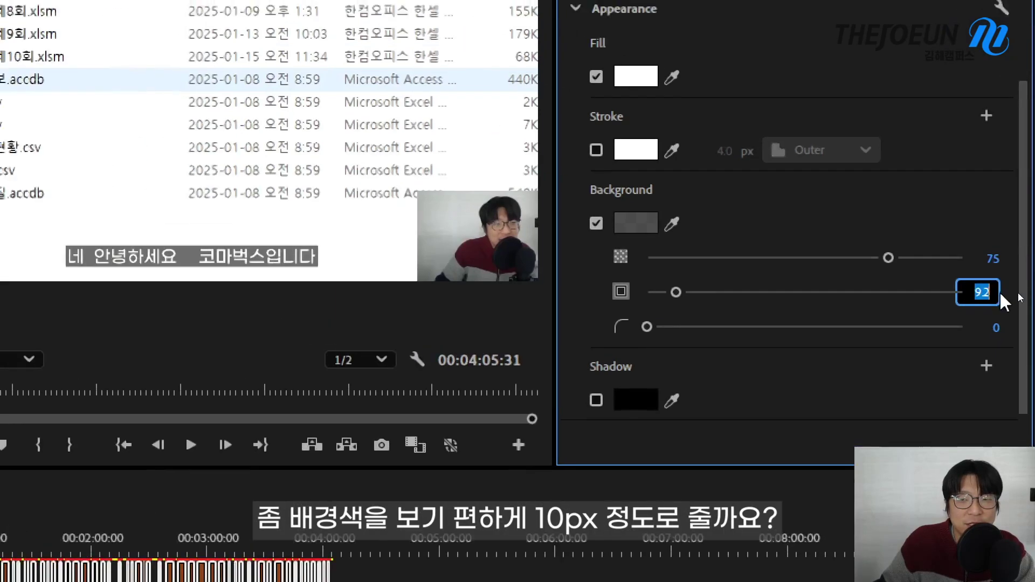
{"action": "type", "text": "10"}
{"action": "key", "text": "Return"}
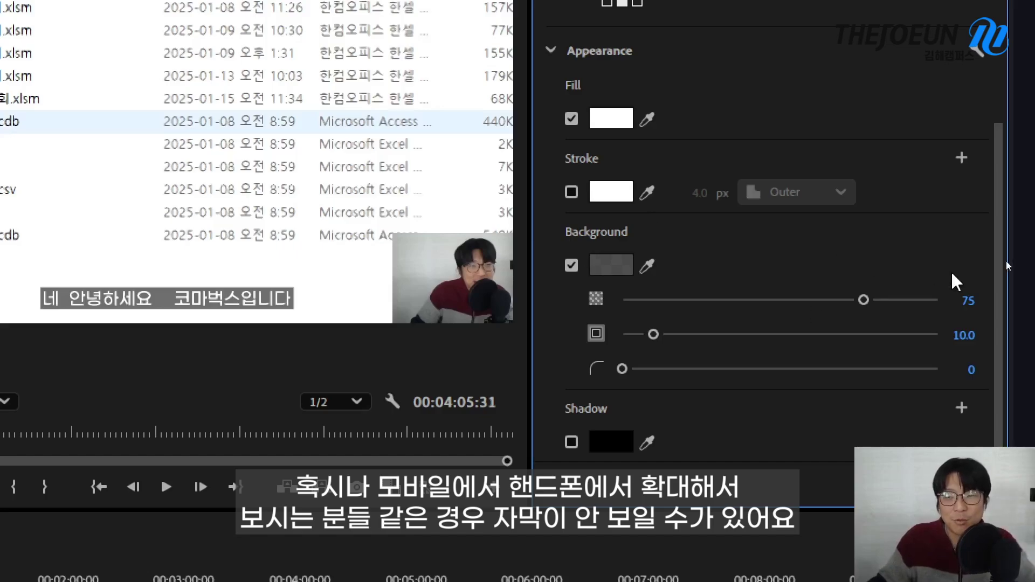
Raise the selected captions to a vertical position of -76 and check their placement in the enlarged Program monitor.
{"action": "left_click_drag", "start_coordinate": [1002, 255], "coordinate": [1019, 3]}
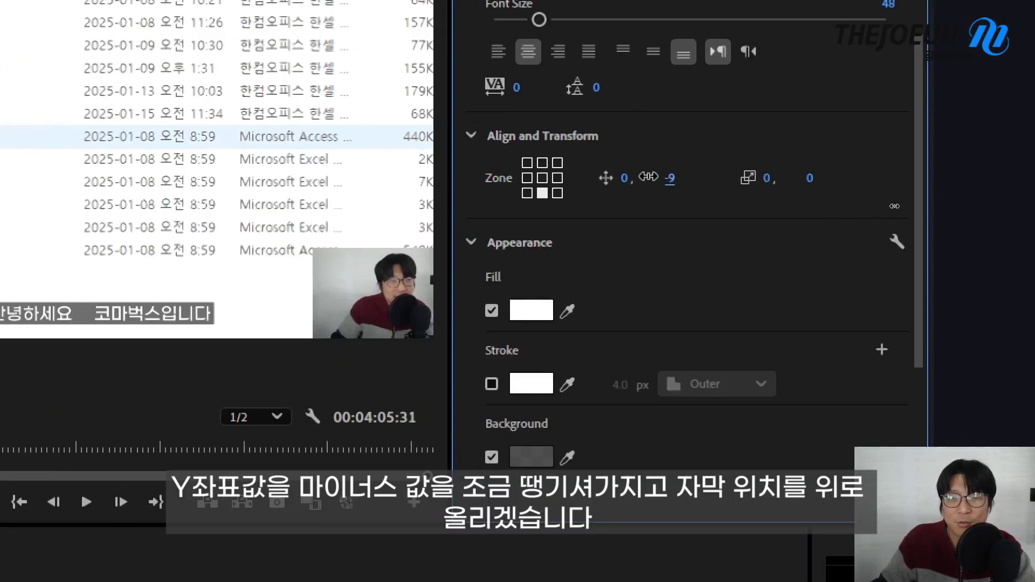
{"action": "left_click_drag", "start_coordinate": [649, 176], "coordinate": [582, 177]}
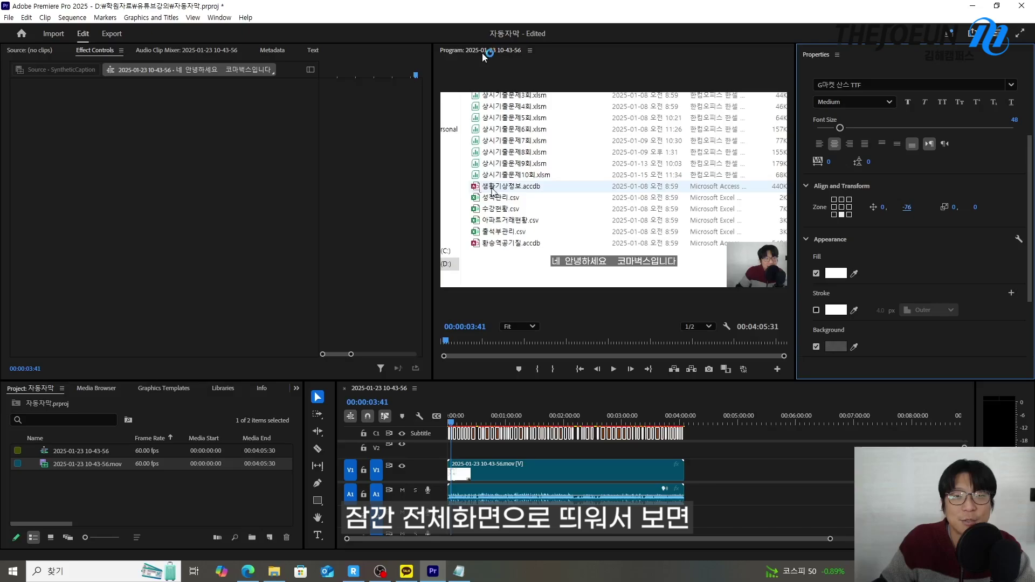
{"action": "double_click", "coordinate": [484, 50]}
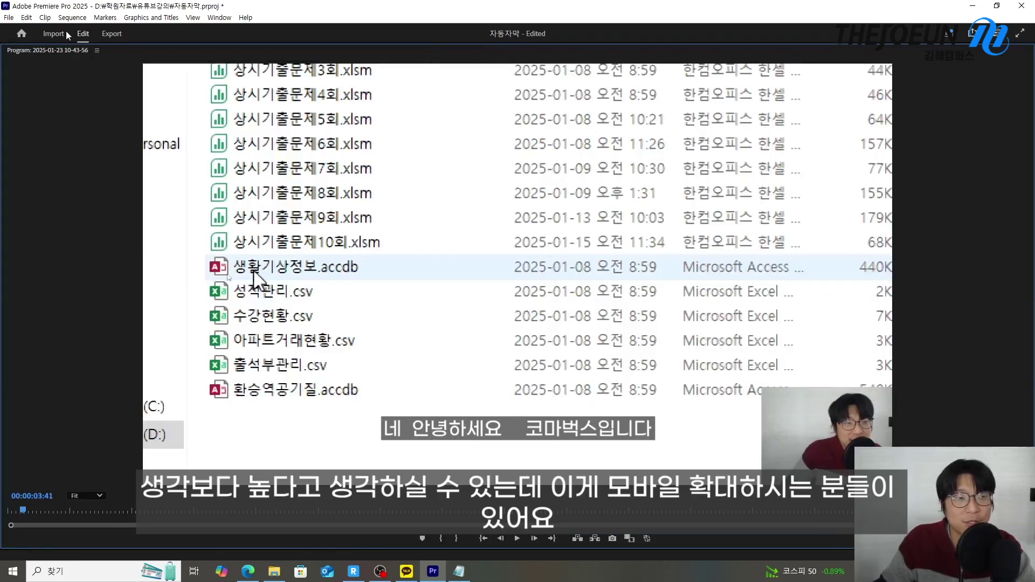
{"action": "double_click", "coordinate": [49, 52]}
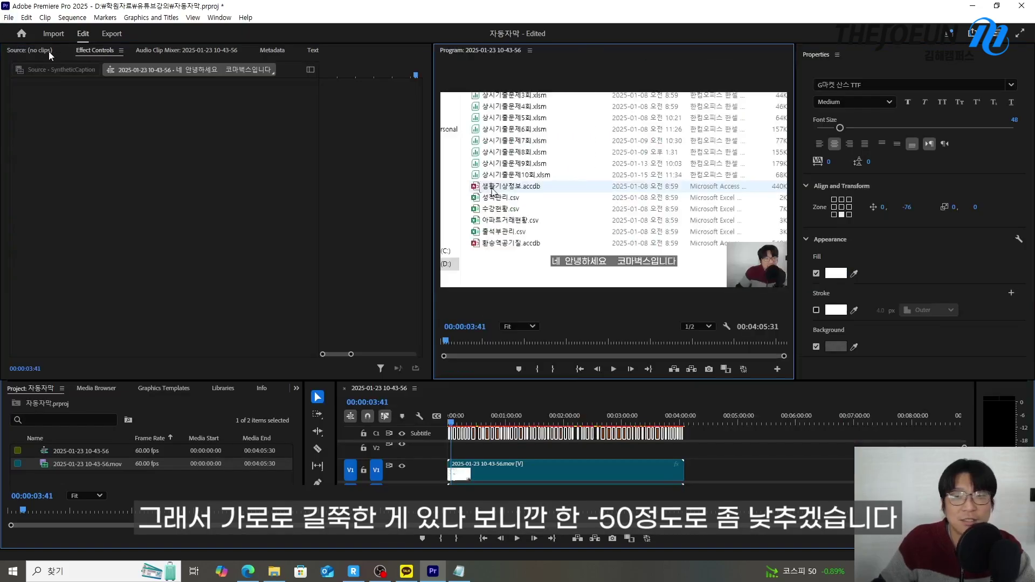
Set the vertical position of the selected captions to -50.
{"action": "left_click", "coordinate": [908, 209]}
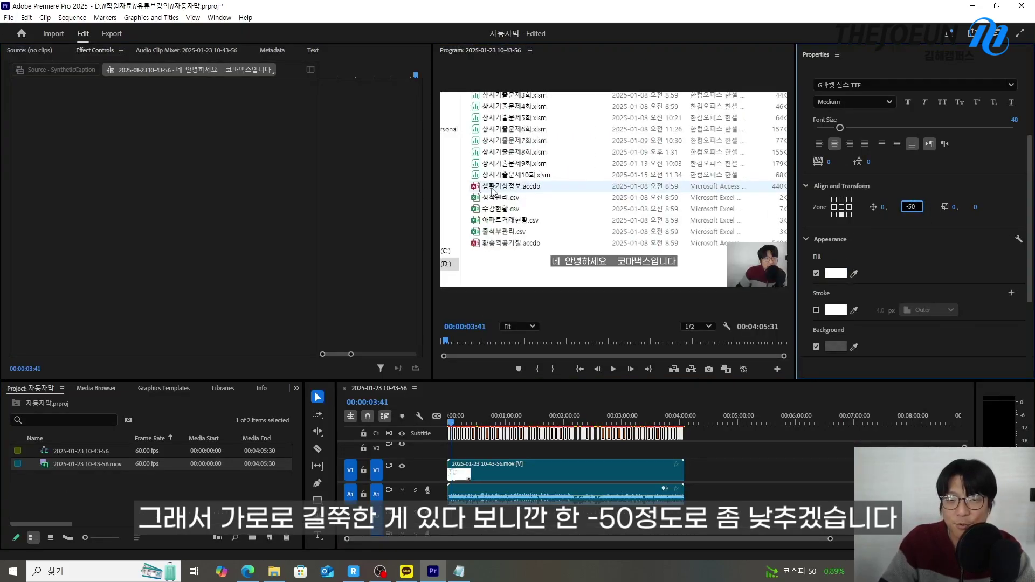
{"action": "type", "text": "-50"}
{"action": "key", "text": "Return"}
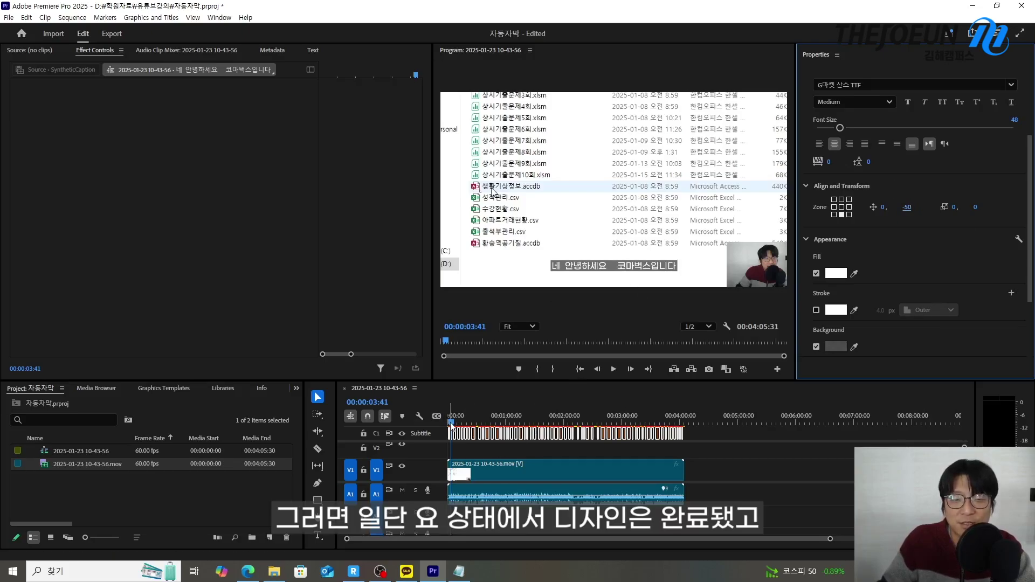
Play the whole captioned sequence from the start in the enlarged Program monitor, restore the layout and return the playhead to 00:00:00:00.
{"action": "mouse_move", "coordinate": [451, 423]}
{"action": "left_mouse_down"}
{"action": "mouse_move", "coordinate": [421, 425]}
{"action": "mouse_move", "coordinate": [671, 425]}
{"action": "mouse_move", "coordinate": [441, 412]}
{"action": "left_mouse_up"}
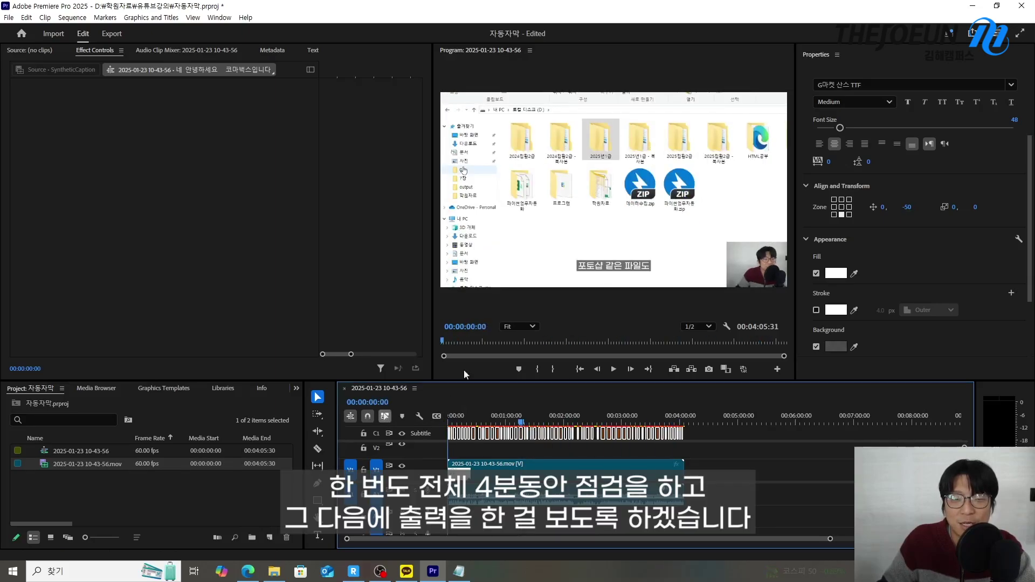
{"action": "double_click", "coordinate": [473, 52]}
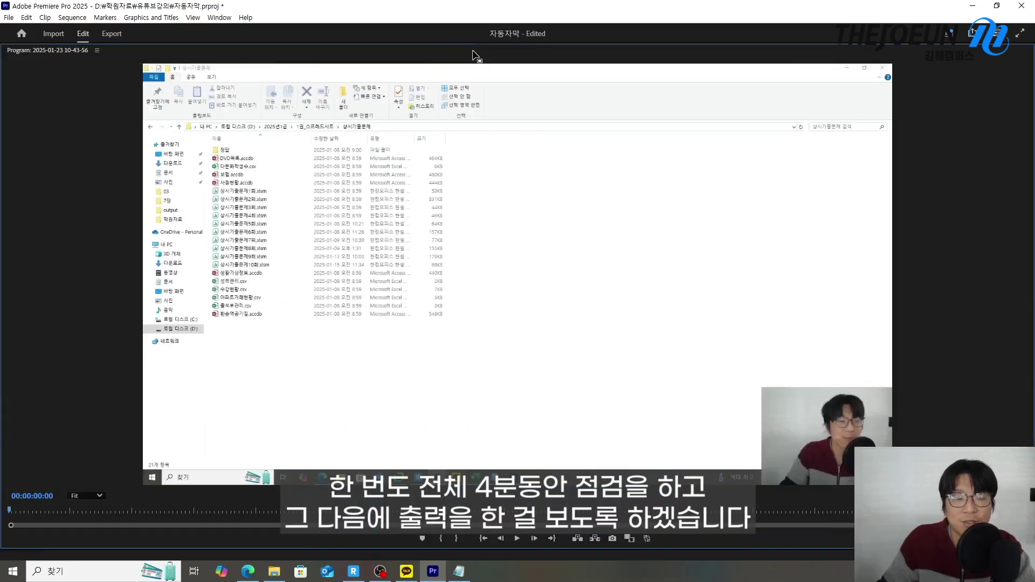
{"action": "mouse_move", "coordinate": [14, 509]}
{"action": "left_mouse_down"}
{"action": "mouse_move", "coordinate": [74, 510]}
{"action": "mouse_move", "coordinate": [9, 509]}
{"action": "left_mouse_up"}
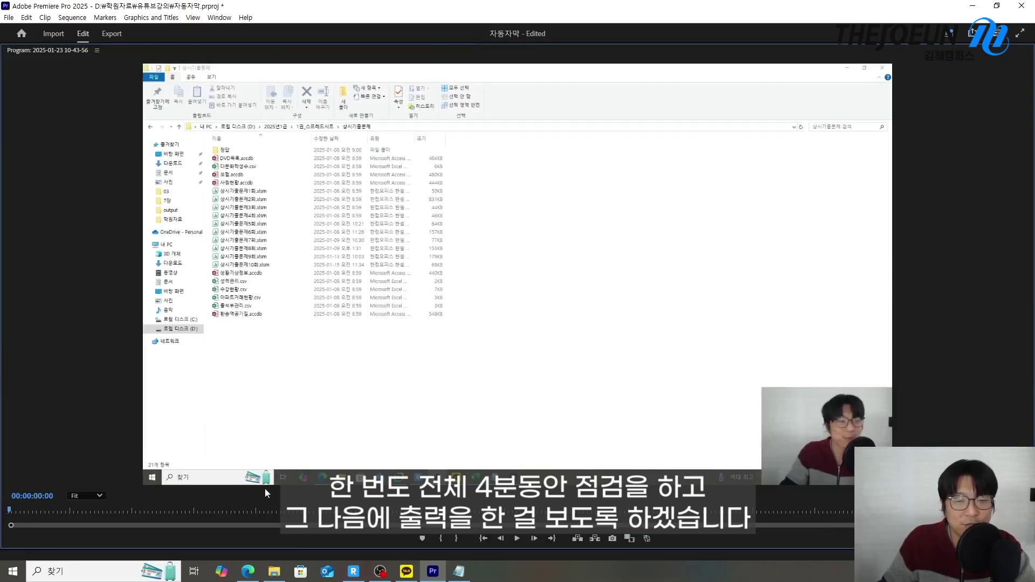
{"action": "key", "text": "space"}
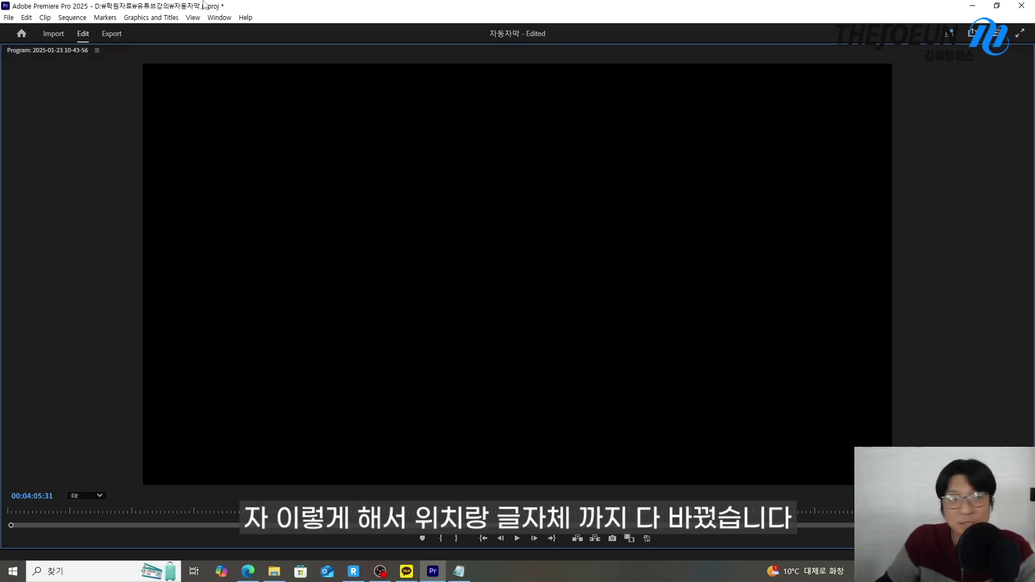
{"action": "key", "text": "grave"}
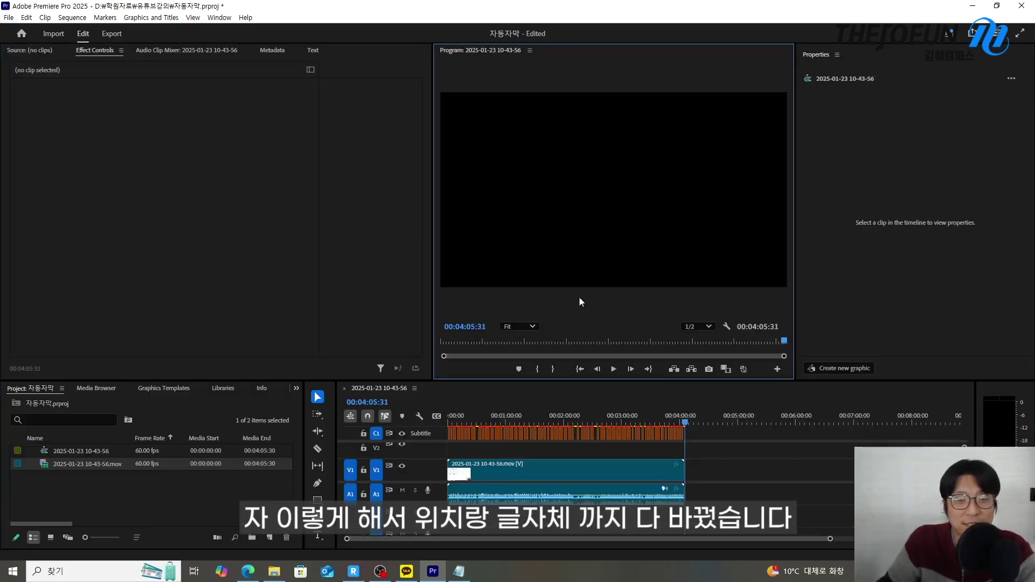
{"action": "left_click_drag", "start_coordinate": [684, 426], "coordinate": [373, 420]}
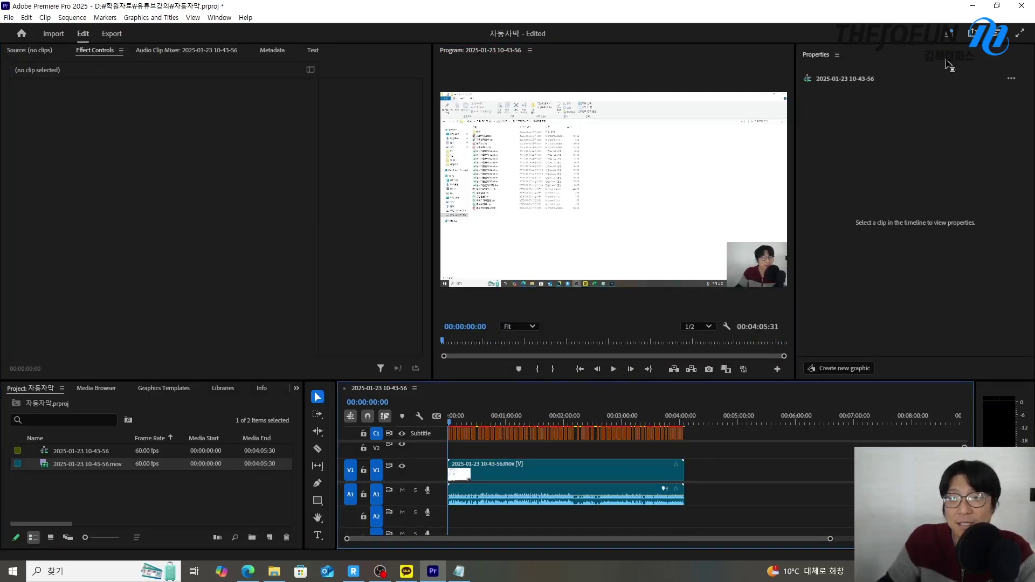